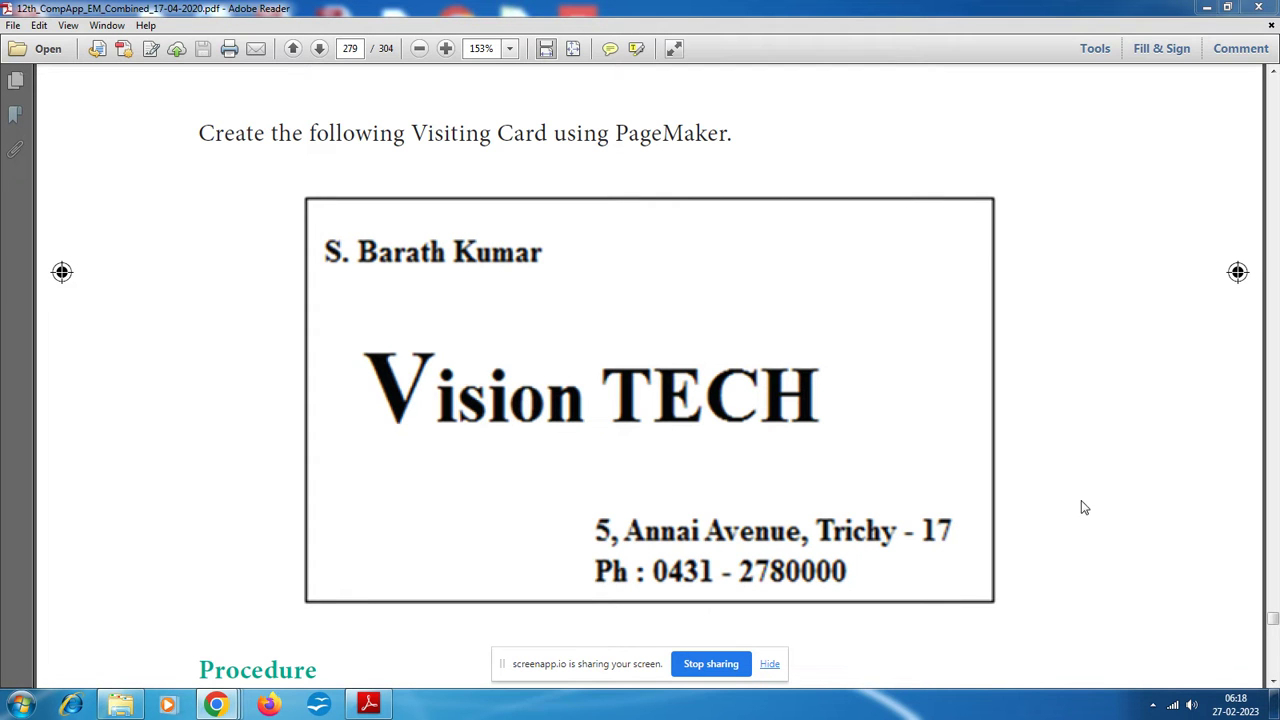
# Launch Adobe PageMaker 7.0 from Start > All Programs > Adobe and dismiss the Templates gallery
pyautogui.click(774, 666)
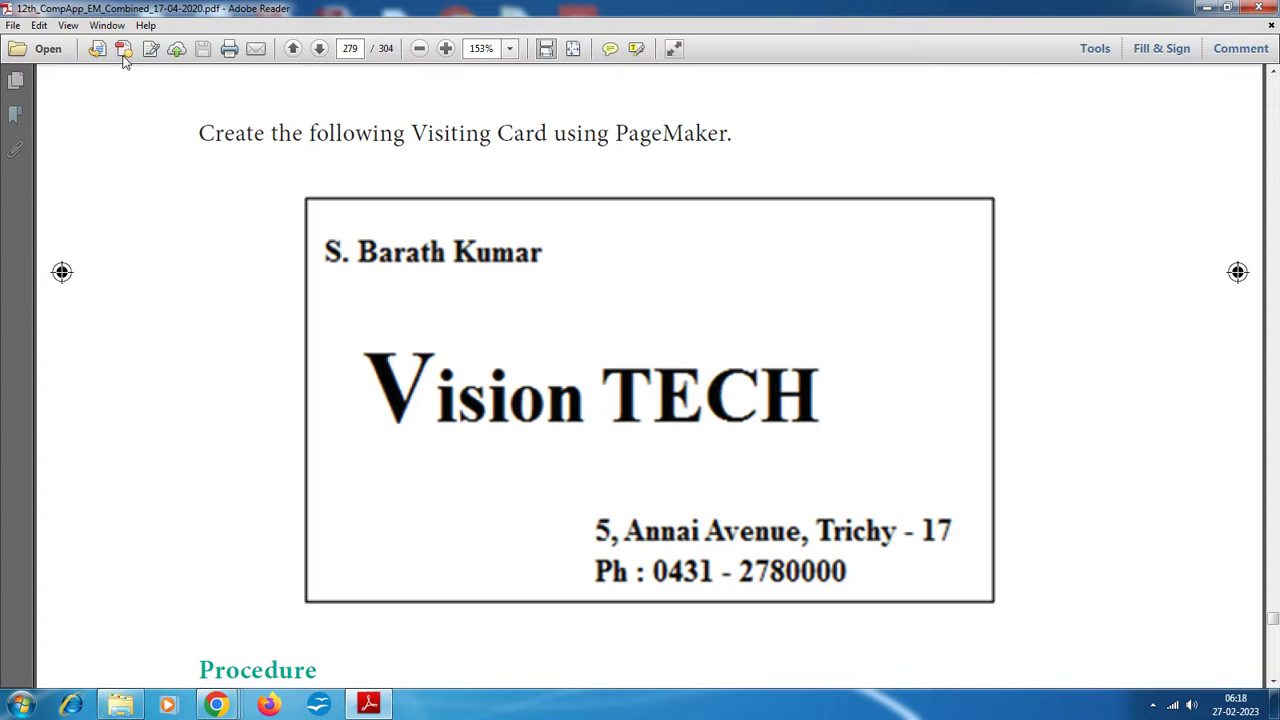
pyautogui.click(17, 705)
pyautogui.click(42, 634)
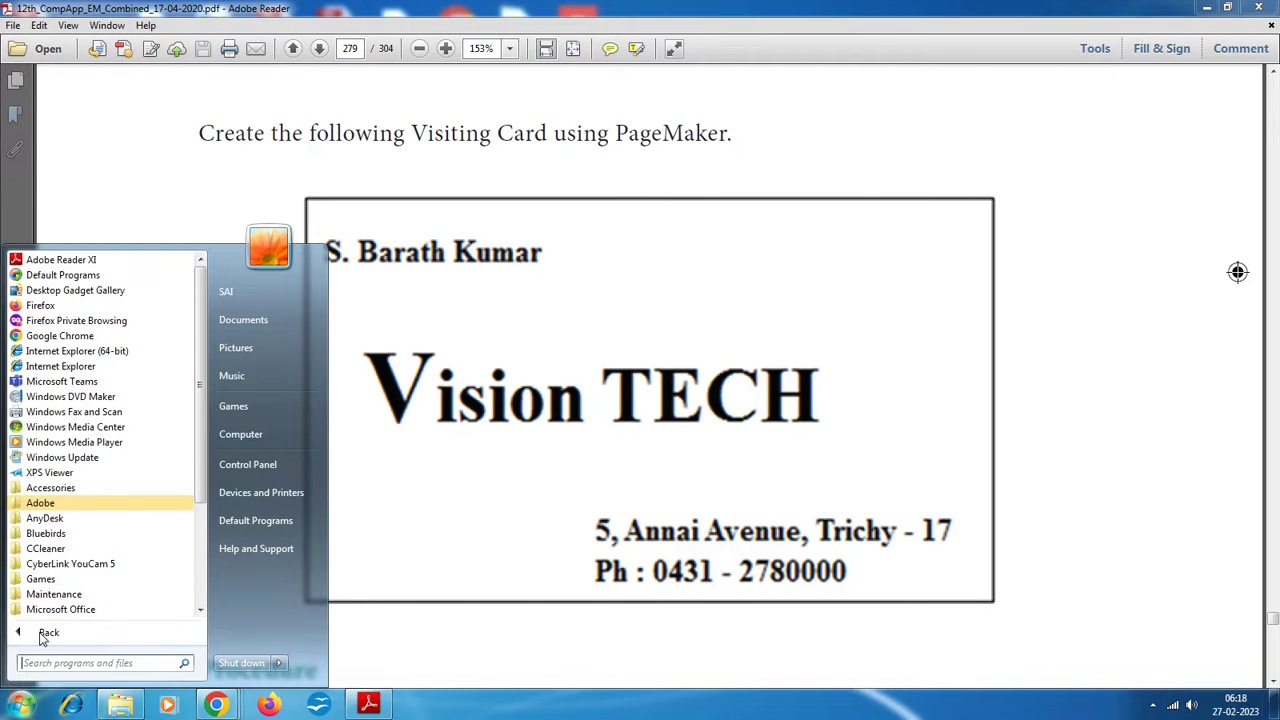
pyautogui.click(62, 504)
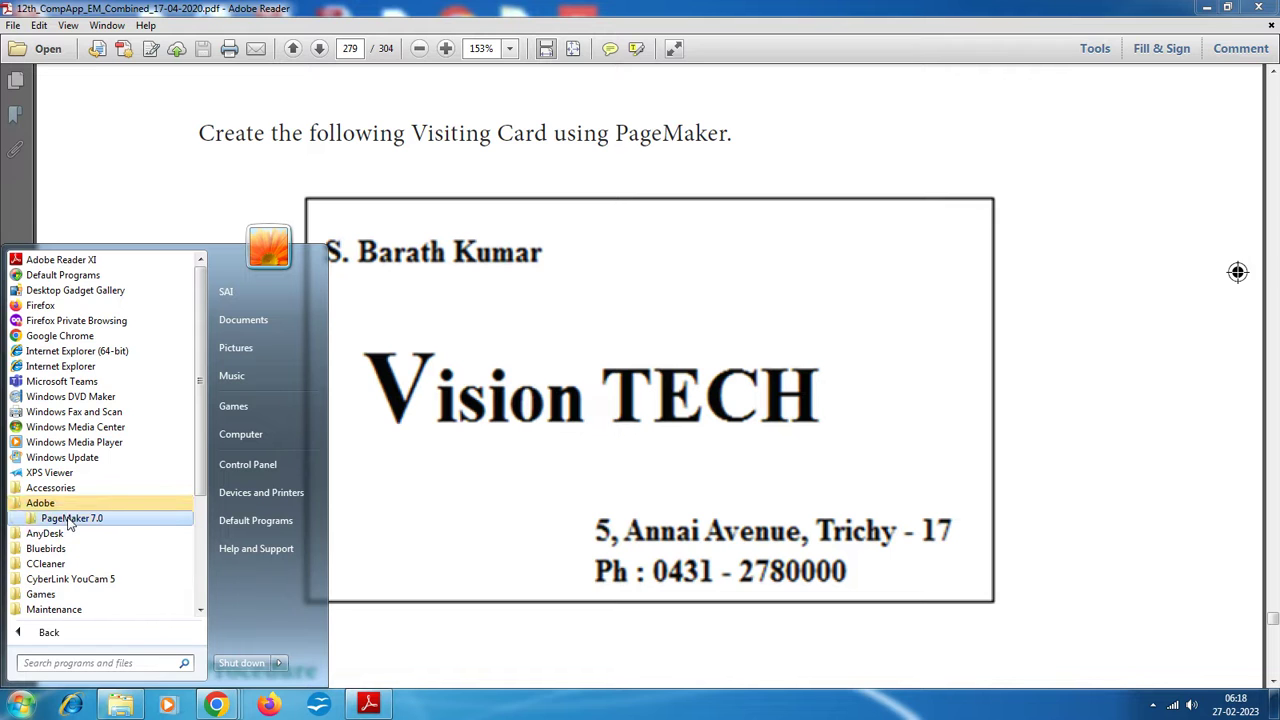
pyautogui.click(70, 519)
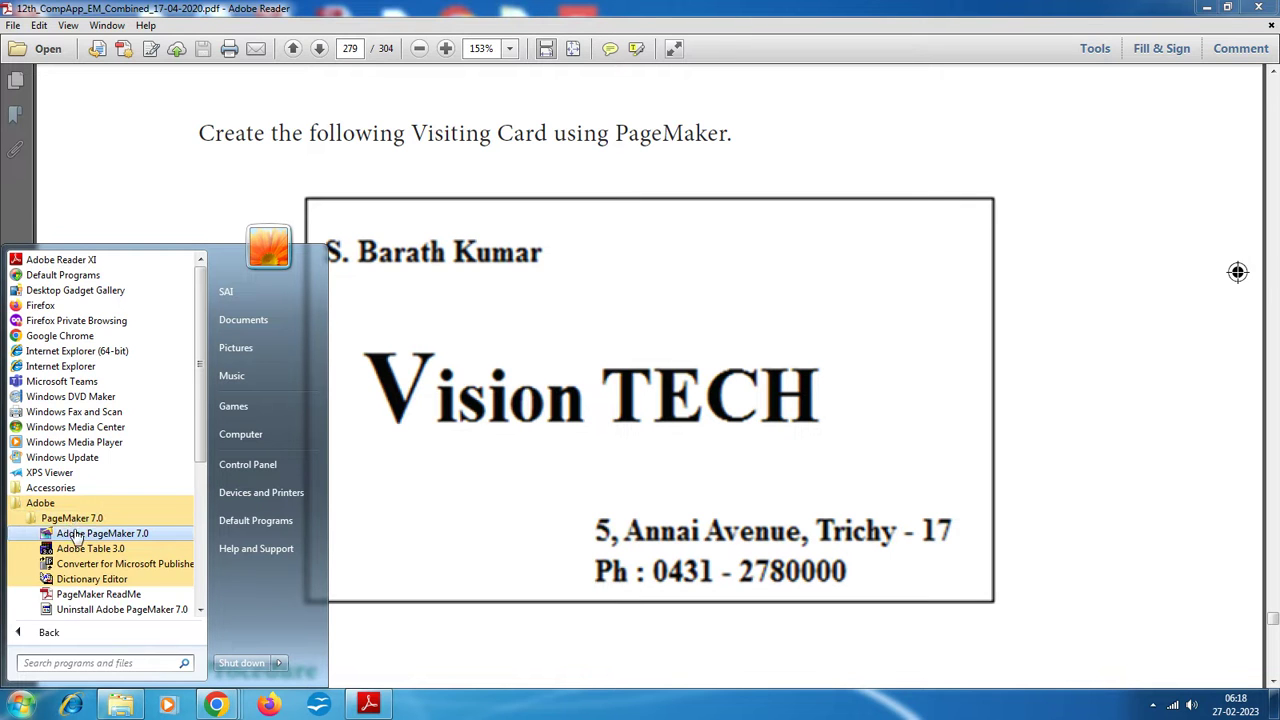
pyautogui.click(101, 533)
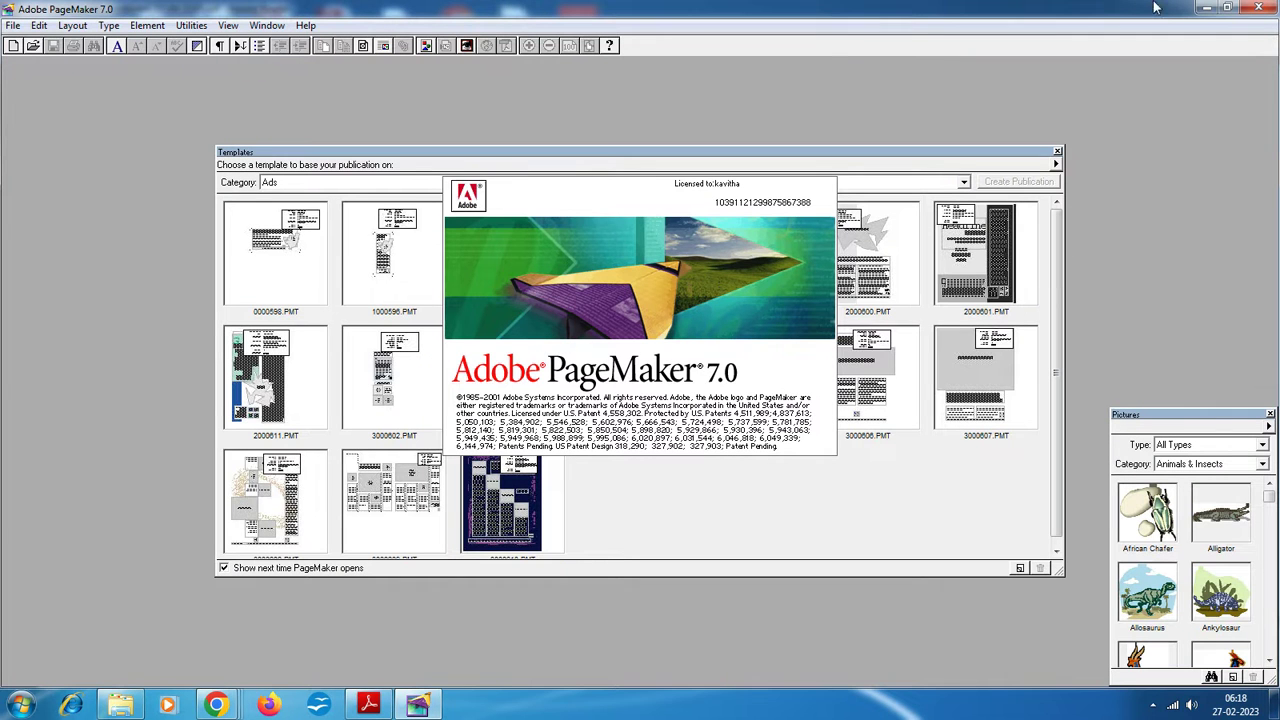
pyautogui.click(1057, 153)
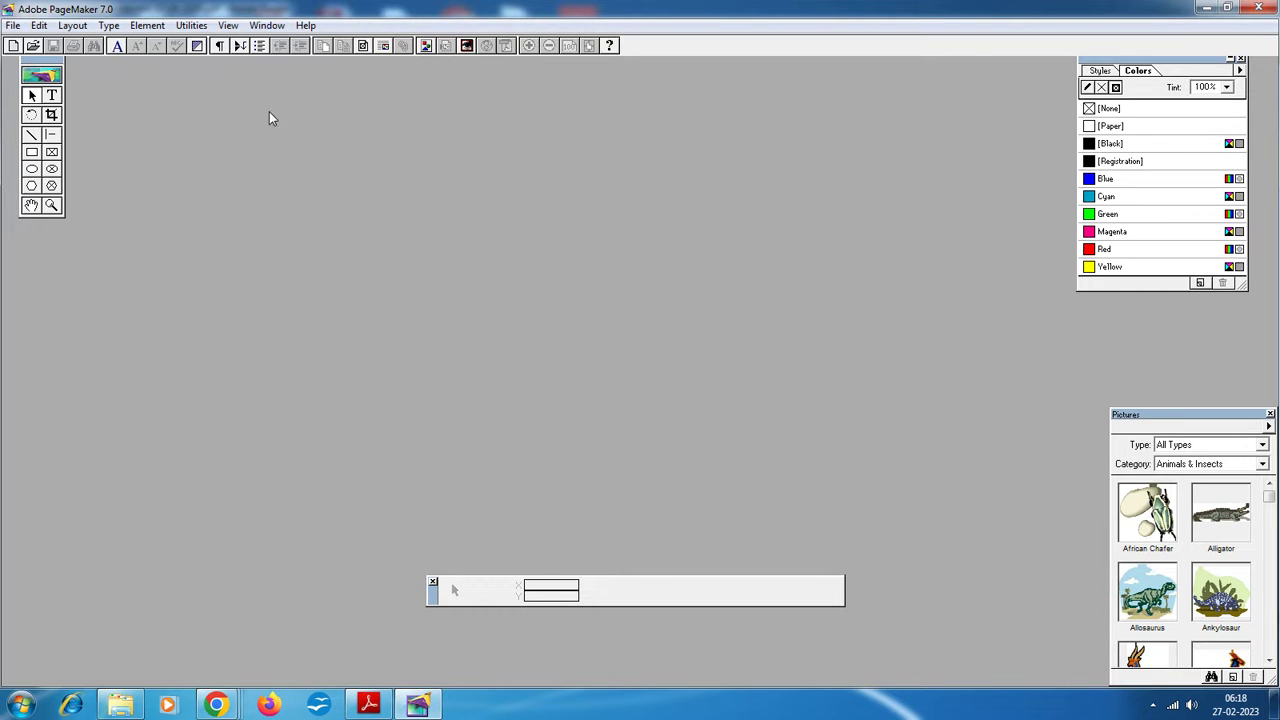
# Create a new publication, keeping the default Letter-size, tall Document Setup
pyautogui.click(12, 26)
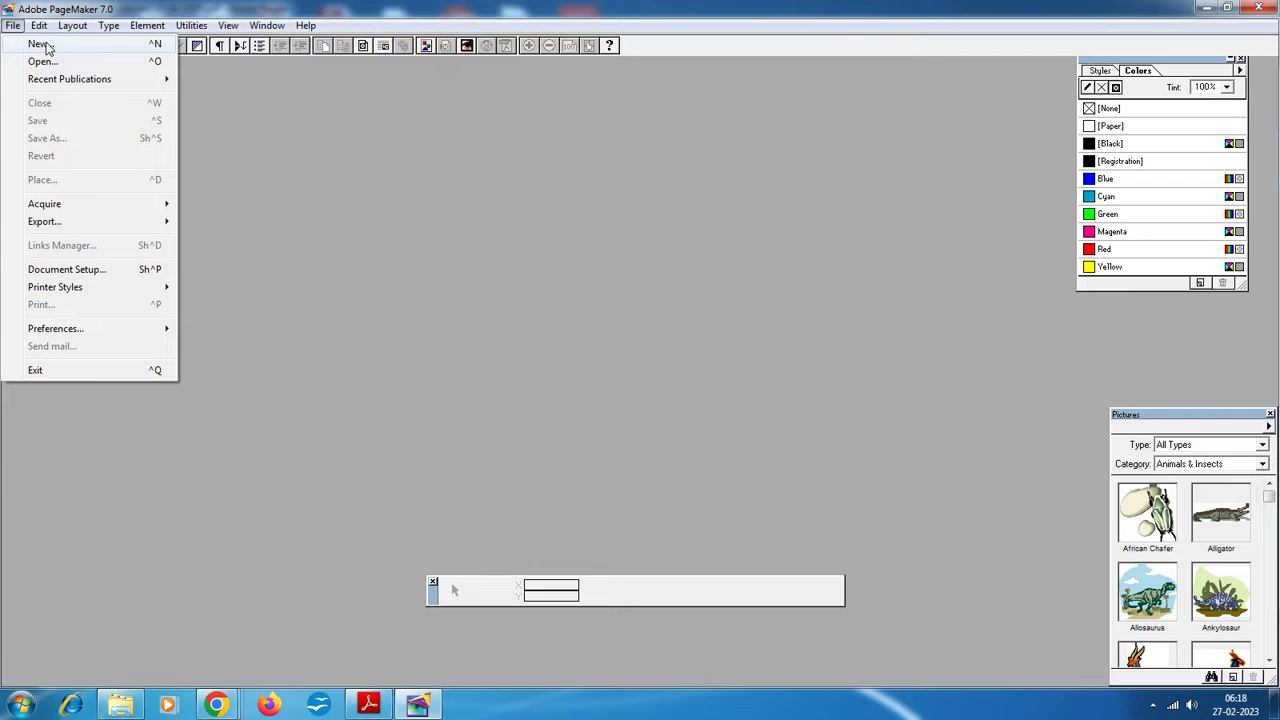
pyautogui.click(46, 45)
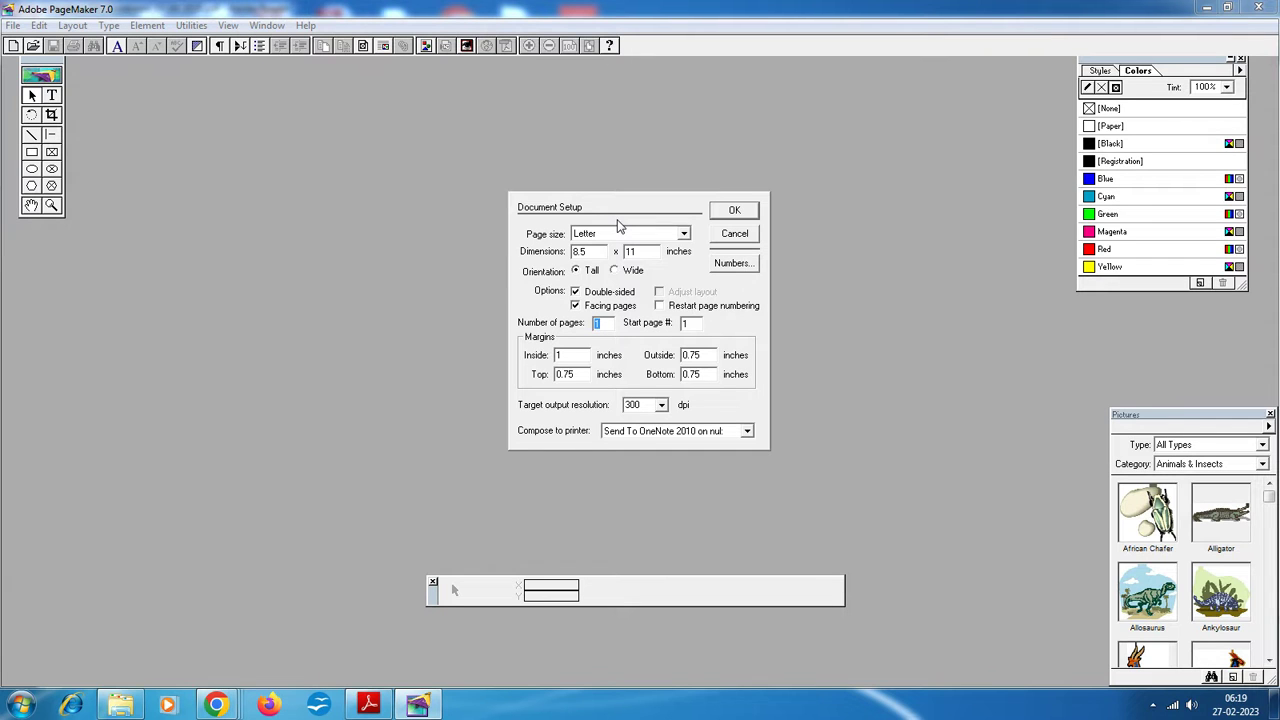
pyautogui.click(735, 211)
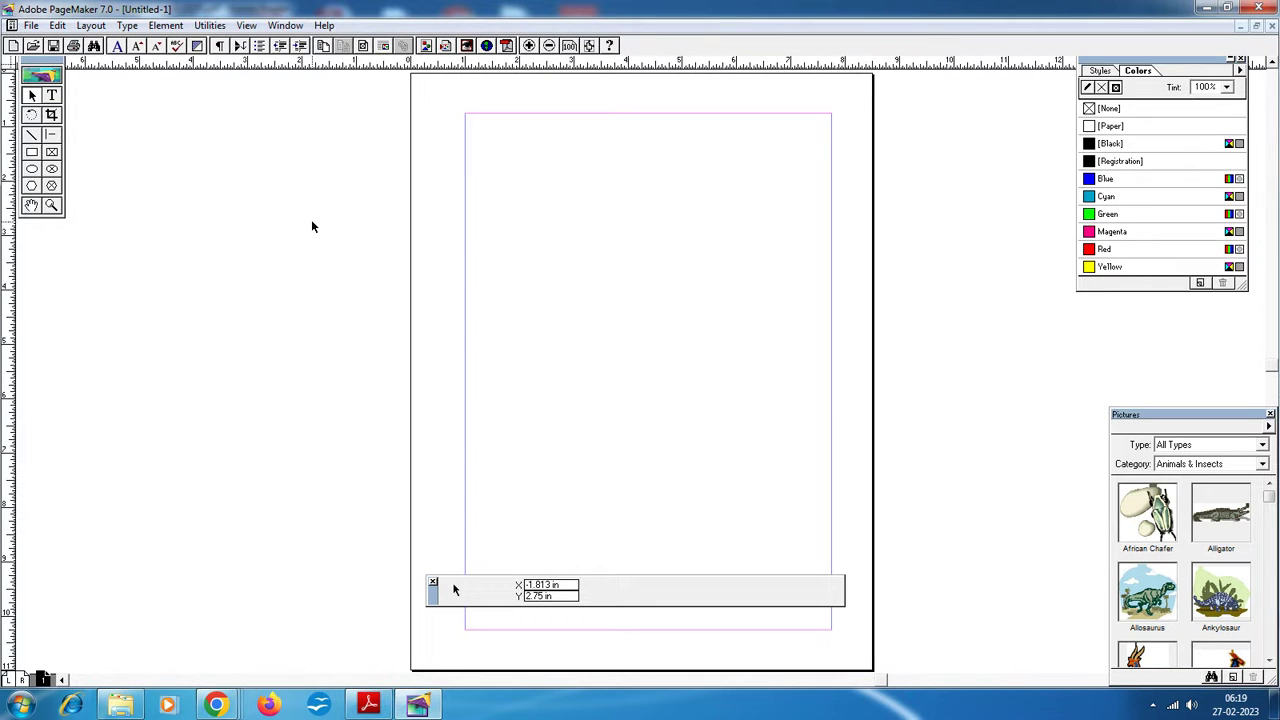
# Set Measurements in and Vertical ruler to Millimeters in General Preferences
pyautogui.click(31, 25)
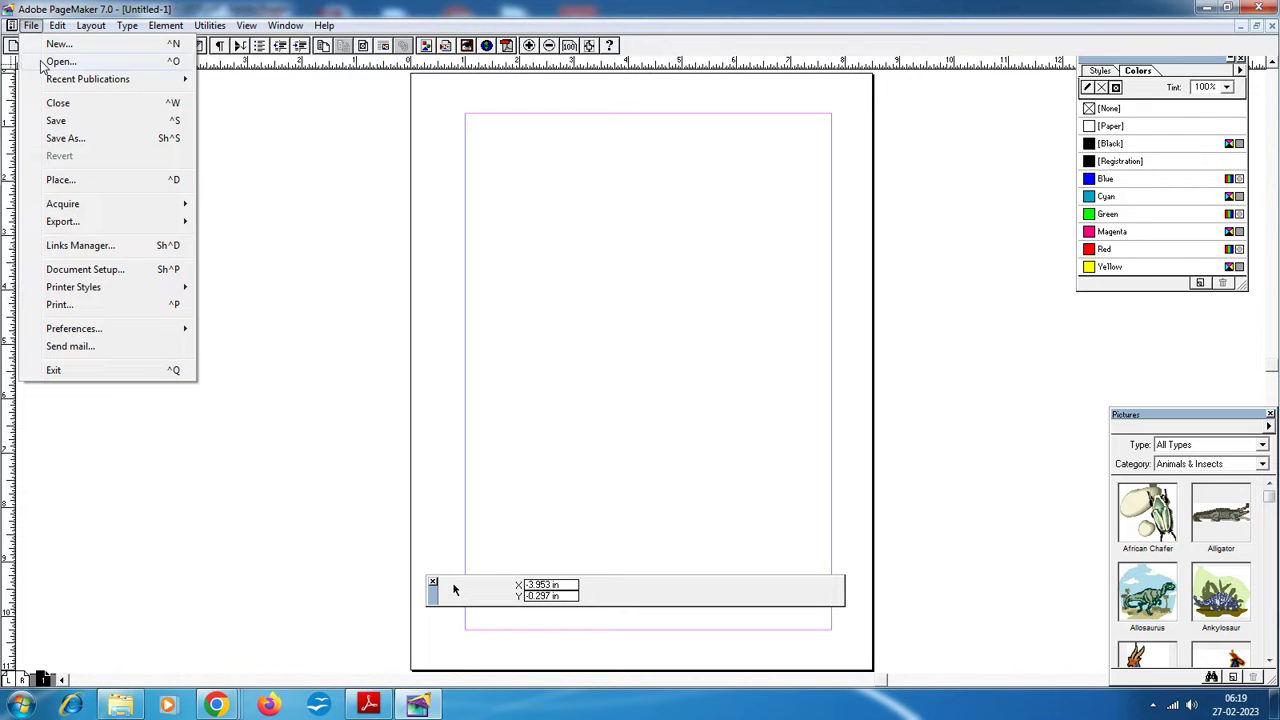
pyautogui.moveTo(97, 338)
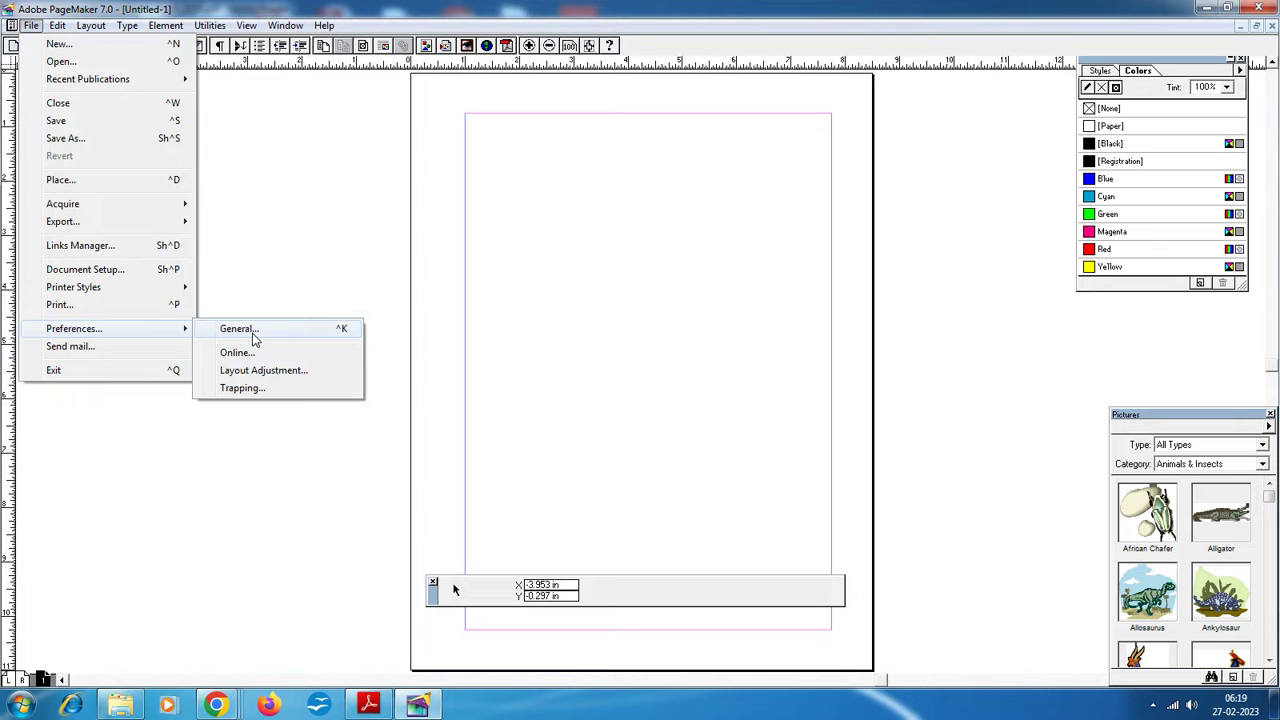
pyautogui.click(350, 336)
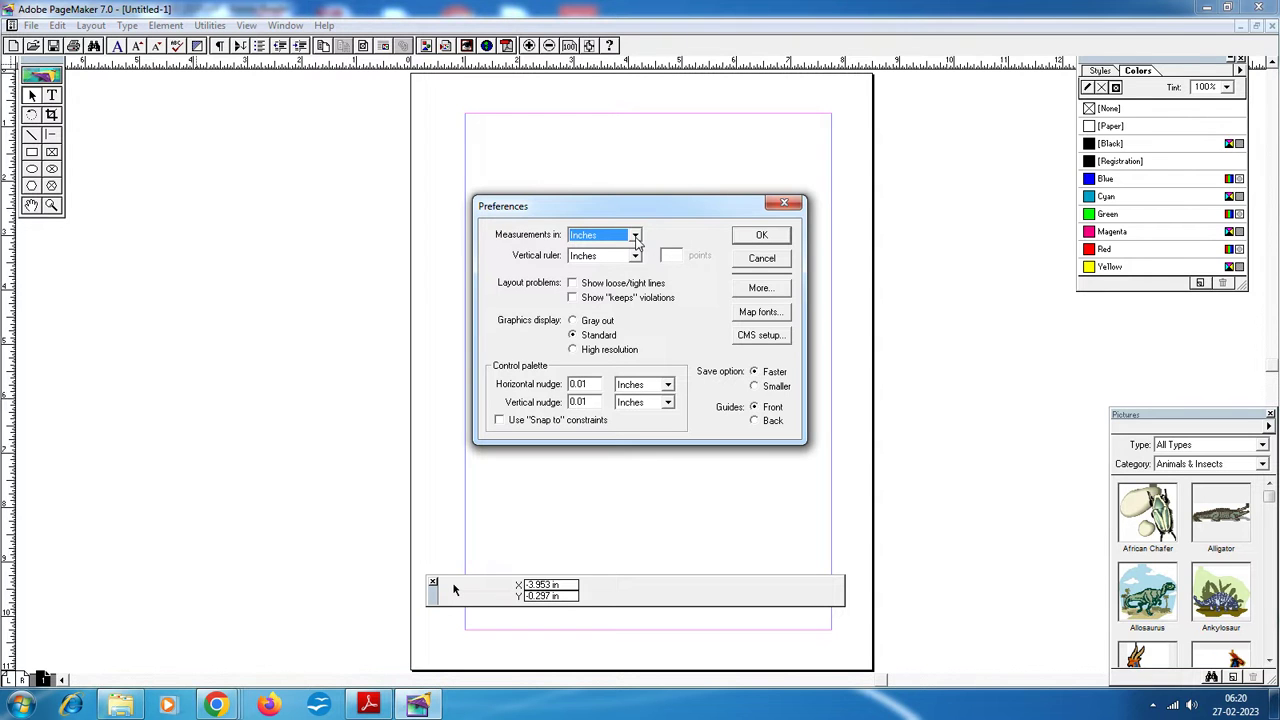
pyautogui.click(634, 236)
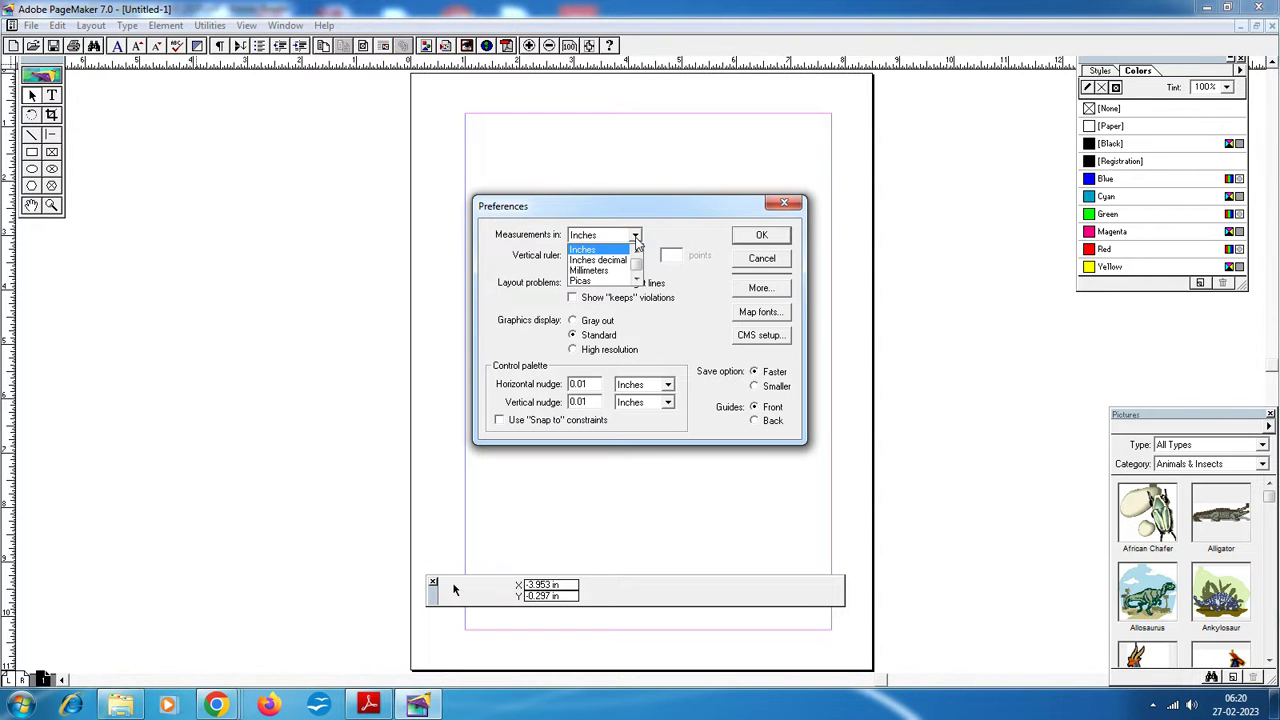
pyautogui.click(613, 272)
pyautogui.click(634, 256)
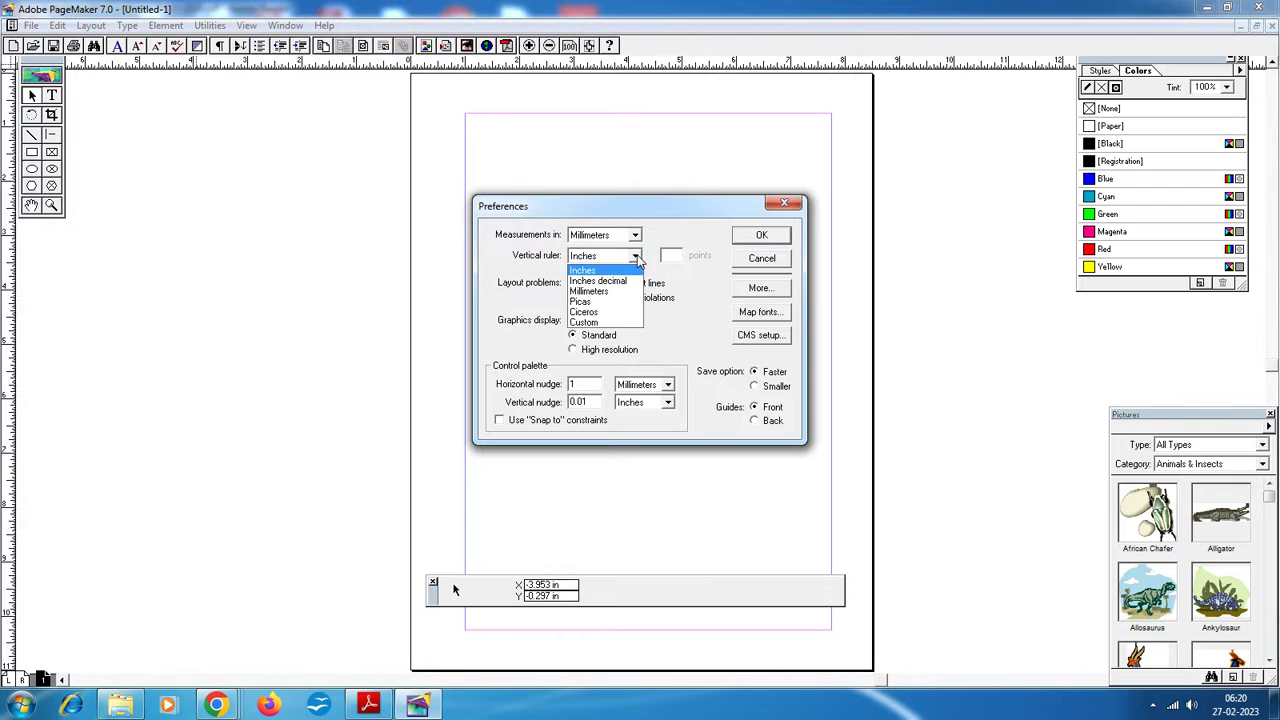
pyautogui.click(602, 292)
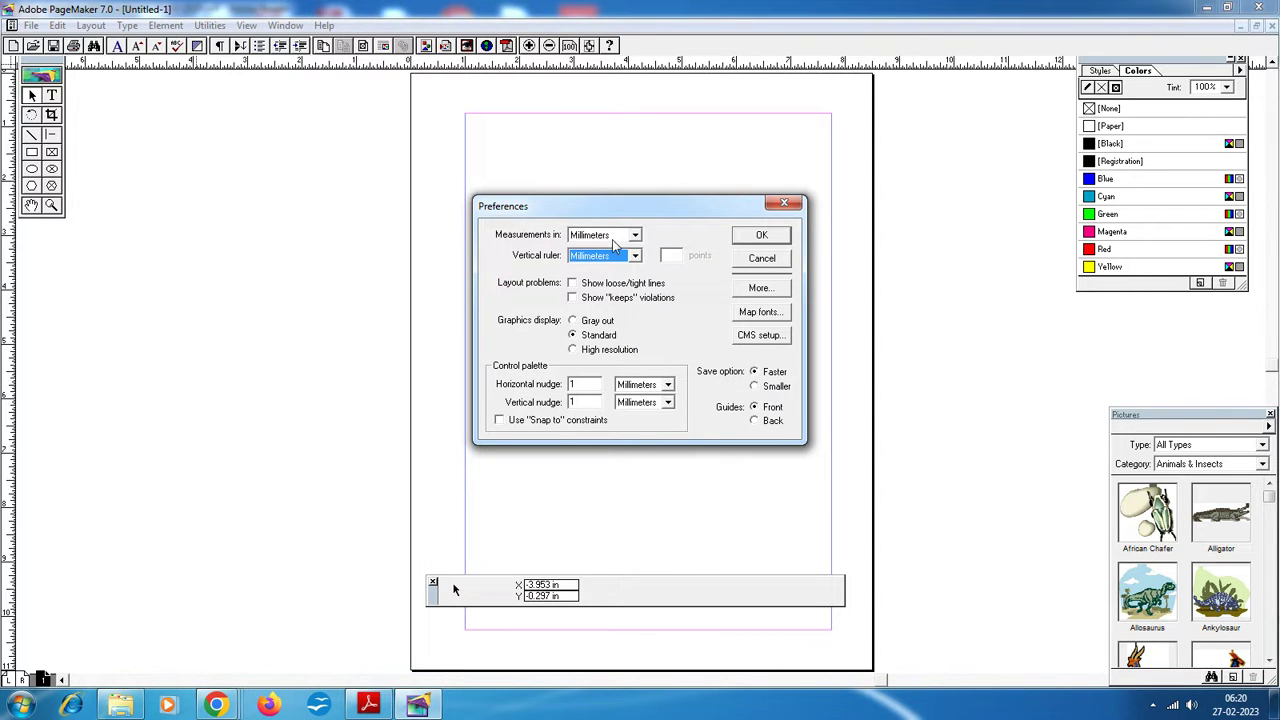
pyautogui.click(761, 236)
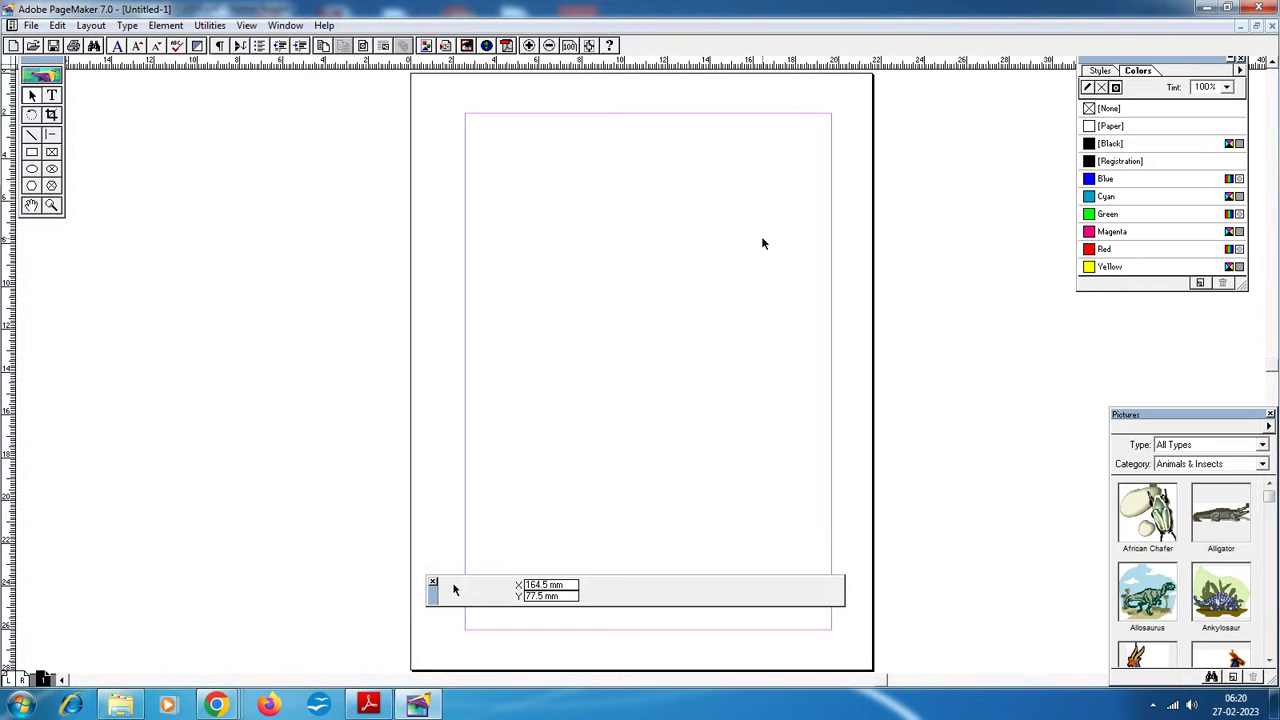
pyautogui.click(376, 712)
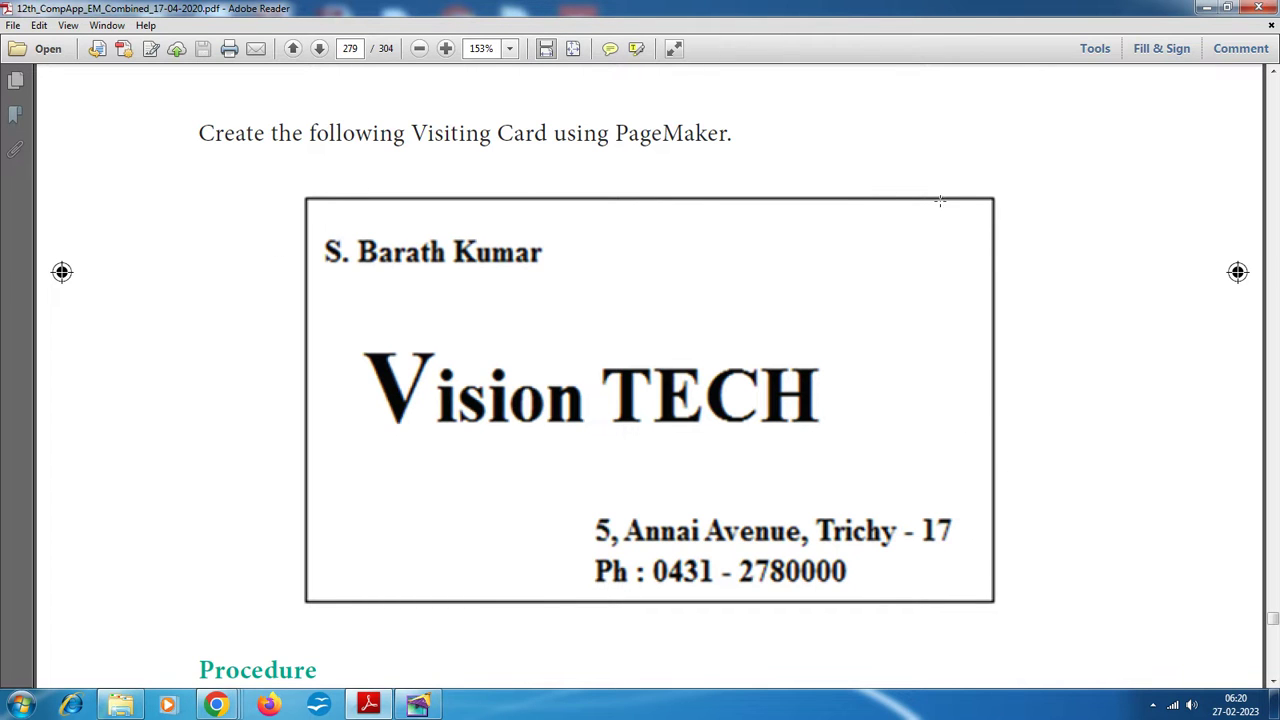
pyautogui.moveTo(305, 243); pyautogui.dragTo(589, 271)
pyautogui.moveTo(380, 348); pyautogui.dragTo(1020, 438)
pyautogui.moveTo(563, 508); pyautogui.dragTo(978, 585)
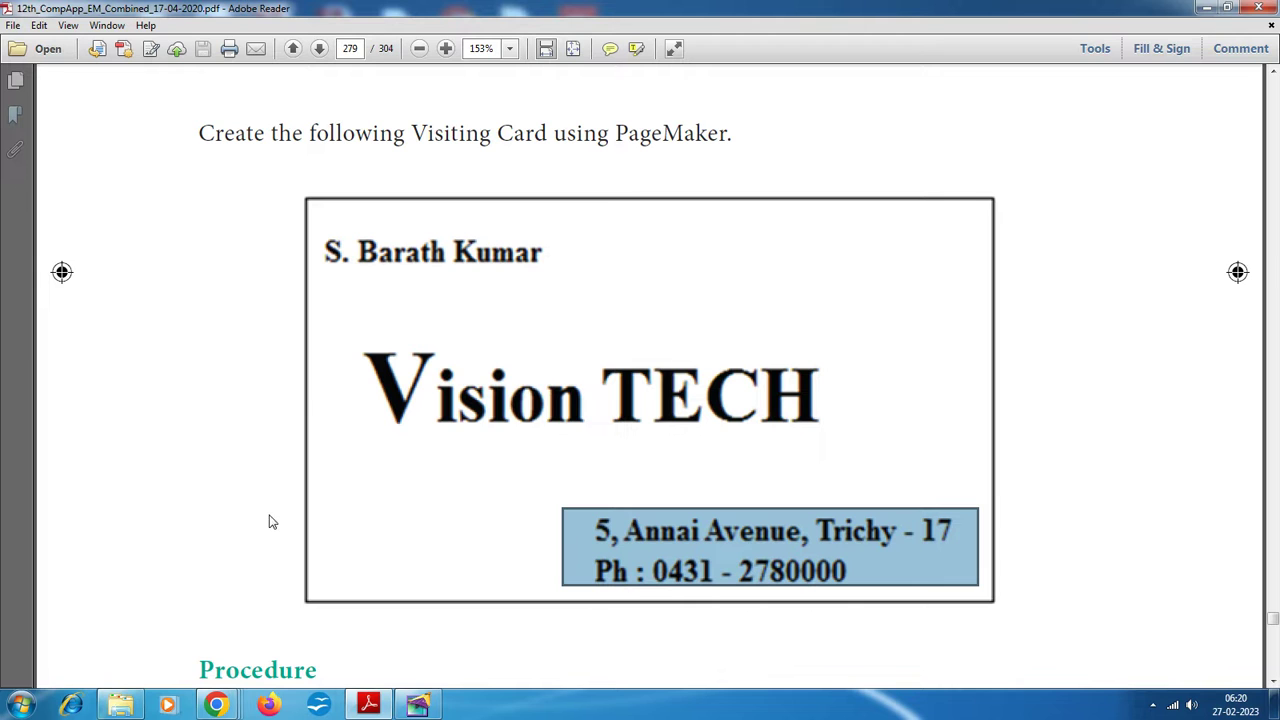
pyautogui.click(418, 705)
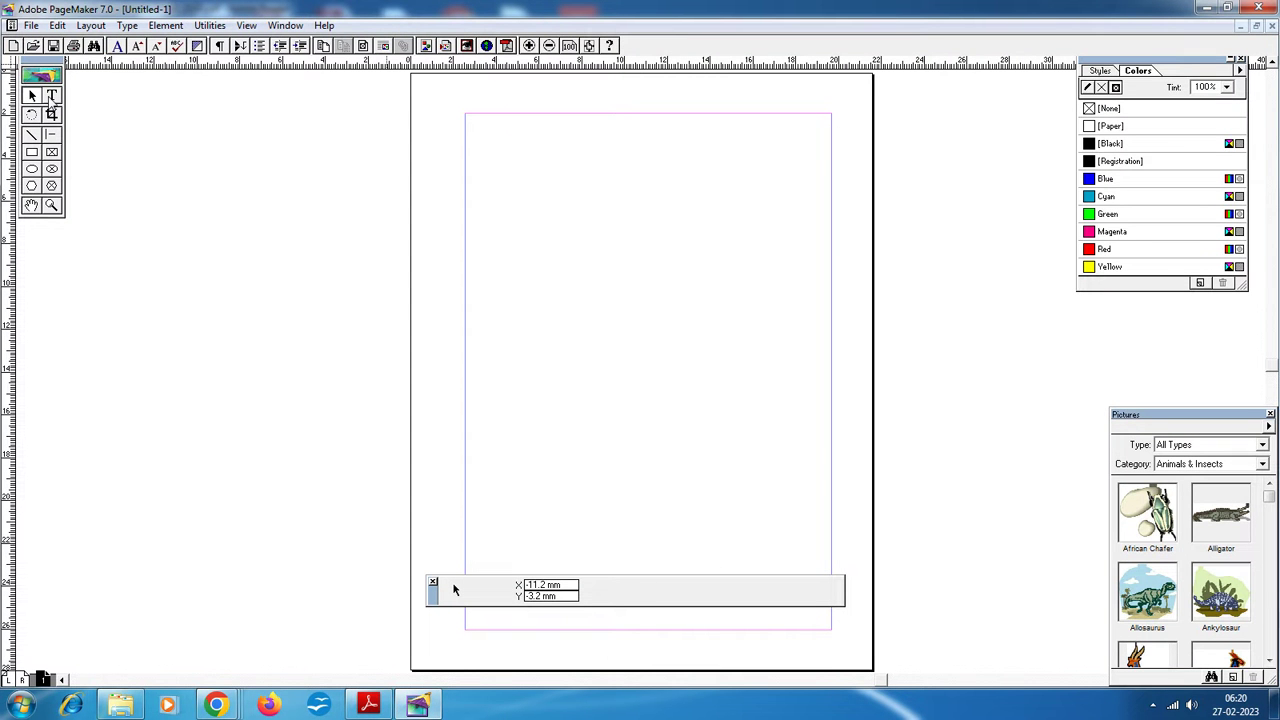
# Draw a 126.5 × 79.5 mm rectangle near the page centre as the card outline
pyautogui.click(32, 151)
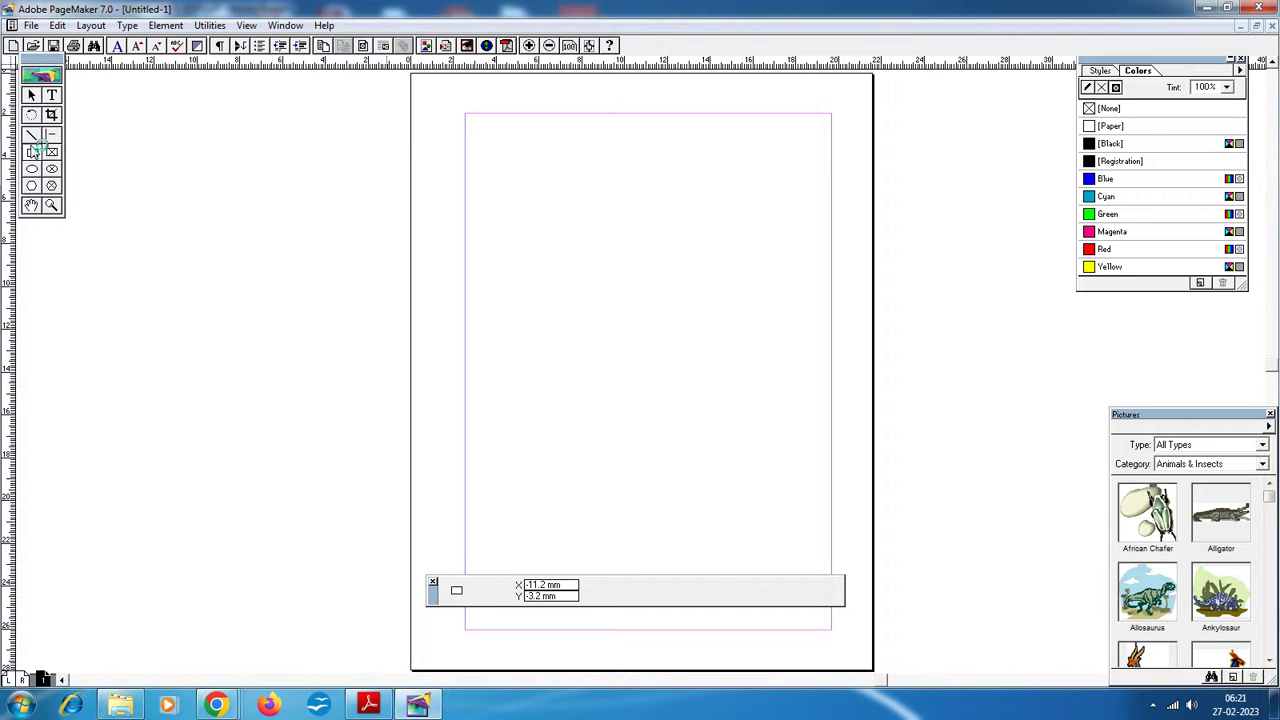
pyautogui.moveTo(514, 271); pyautogui.dragTo(786, 438)
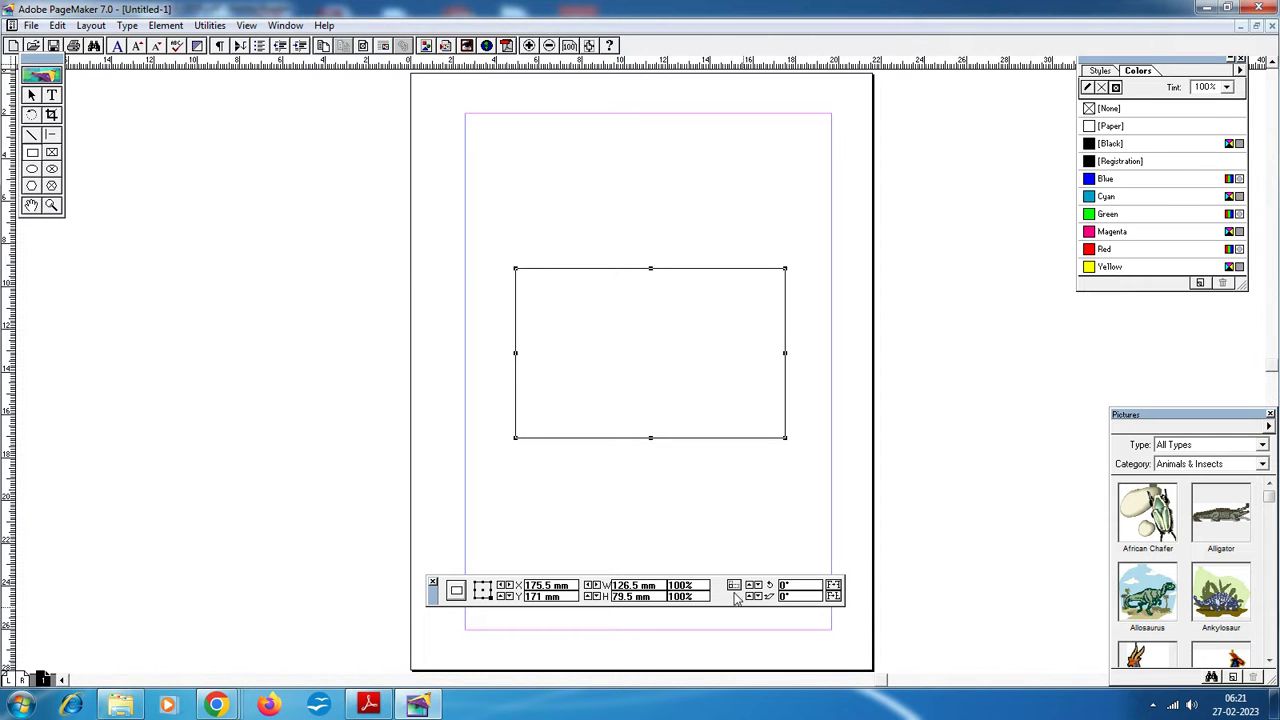
# Enter 95 mm for width and 55 mm for height of the rectangle in the Control palette
pyautogui.moveTo(666, 585); pyautogui.dragTo(606, 586)
pyautogui.write('95mm')
pyautogui.press('Return')
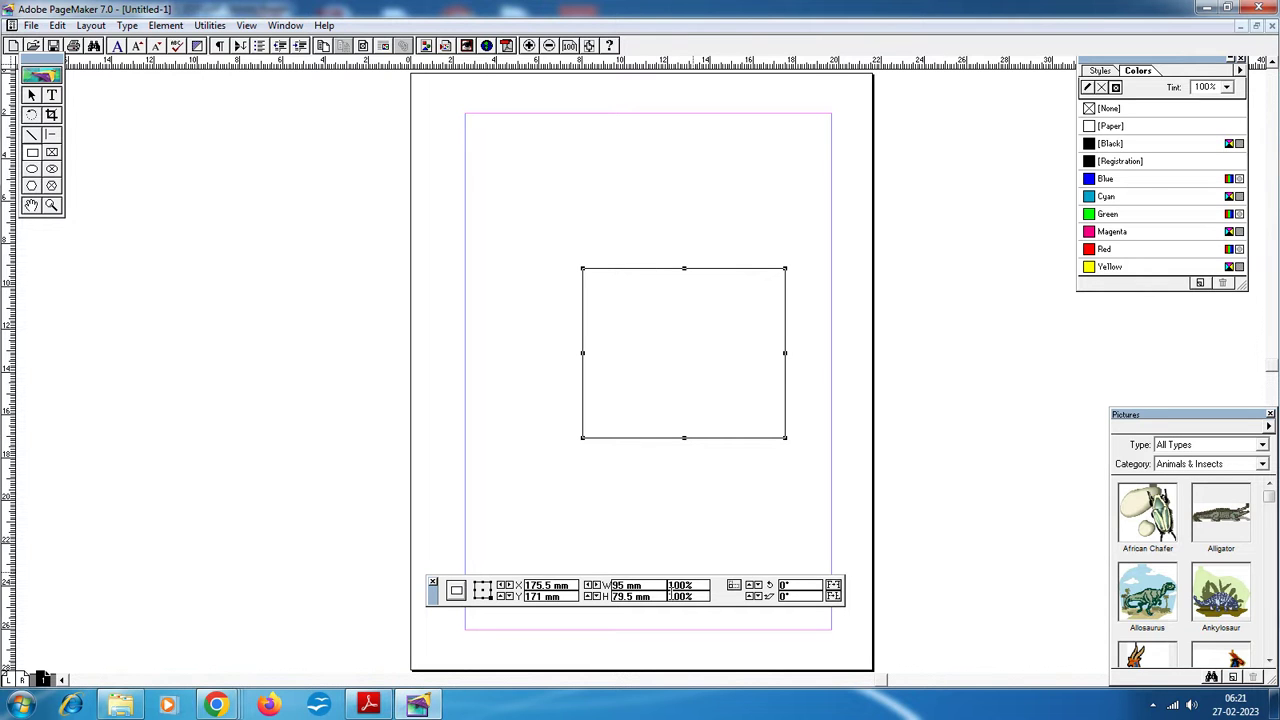
pyautogui.moveTo(662, 596); pyautogui.dragTo(575, 600)
pyautogui.write('55 mm')
pyautogui.press('Return')
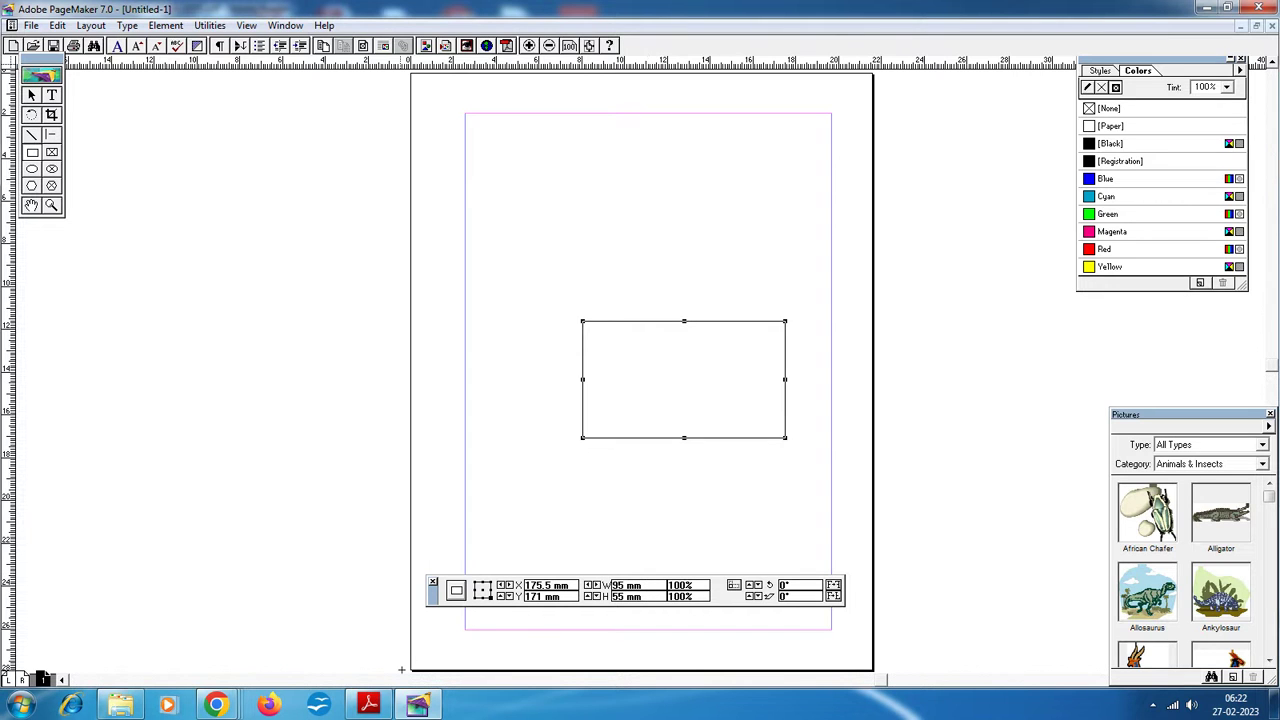
pyautogui.moveTo(390, 706)
# Draw a text block across the rectangle's top-left with the Text tool
pyautogui.click(52, 95)
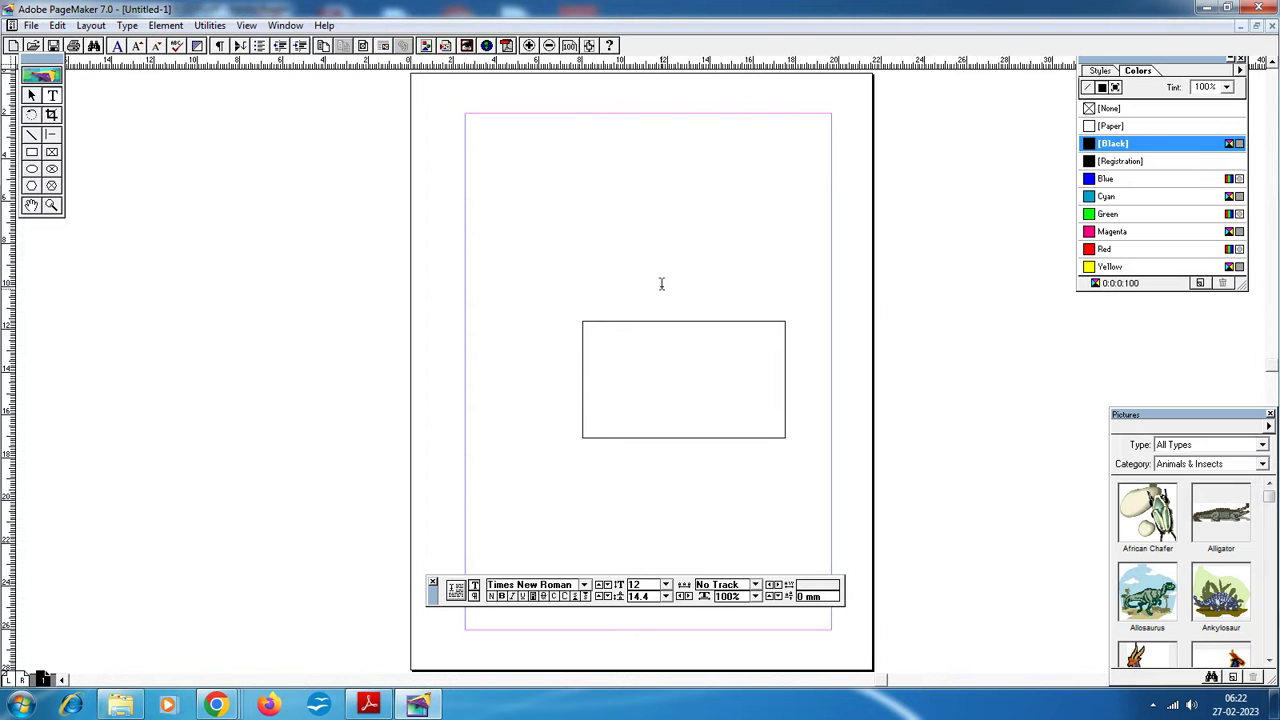
pyautogui.click(585, 327)
pyautogui.moveTo(585, 331); pyautogui.dragTo(779, 346)
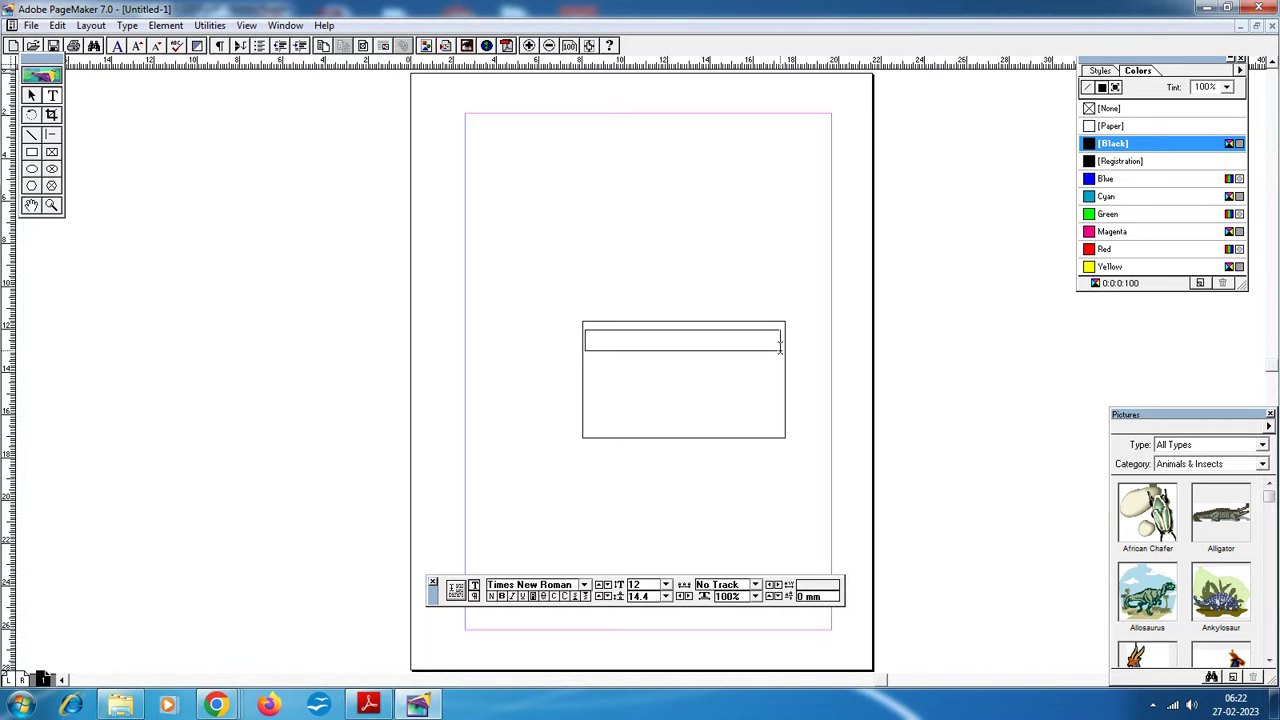
pyautogui.moveTo(779, 343); pyautogui.dragTo(780, 348)
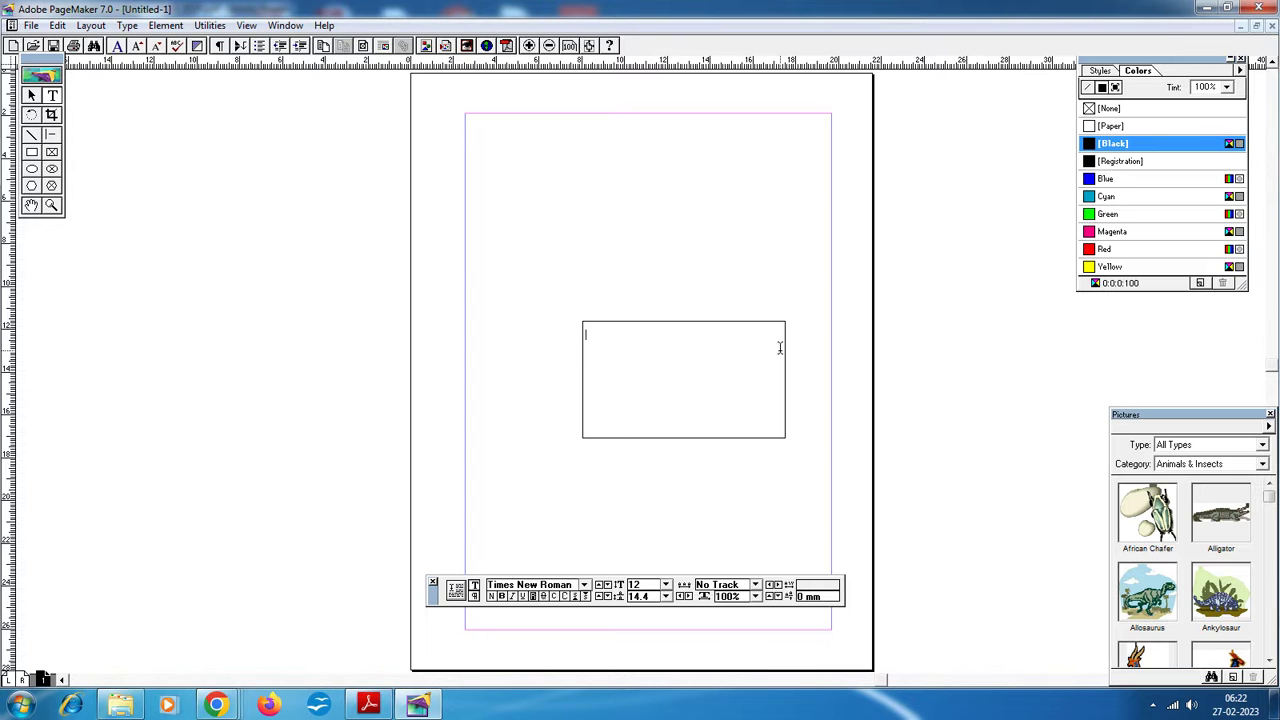
# Type the cardholder's name and format it 14 pt, bold and magenta
pyautogui.click(780, 347)
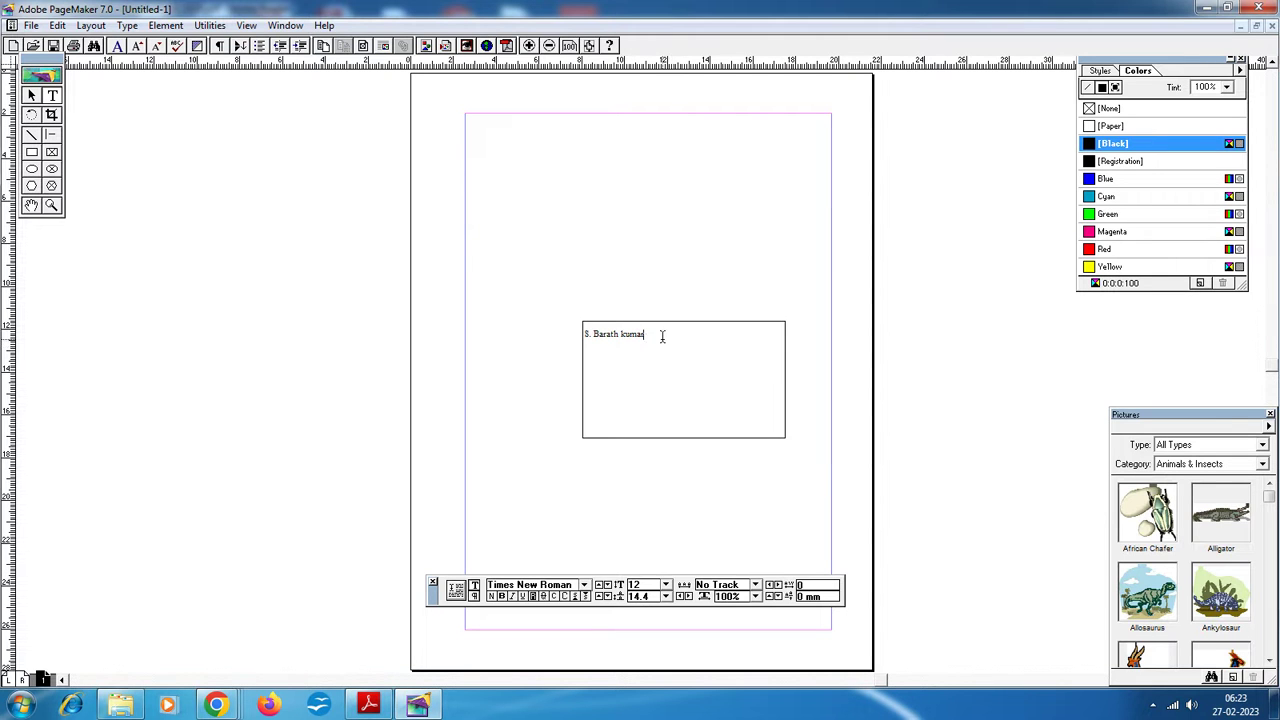
pyautogui.moveTo(663, 337); pyautogui.dragTo(577, 334)
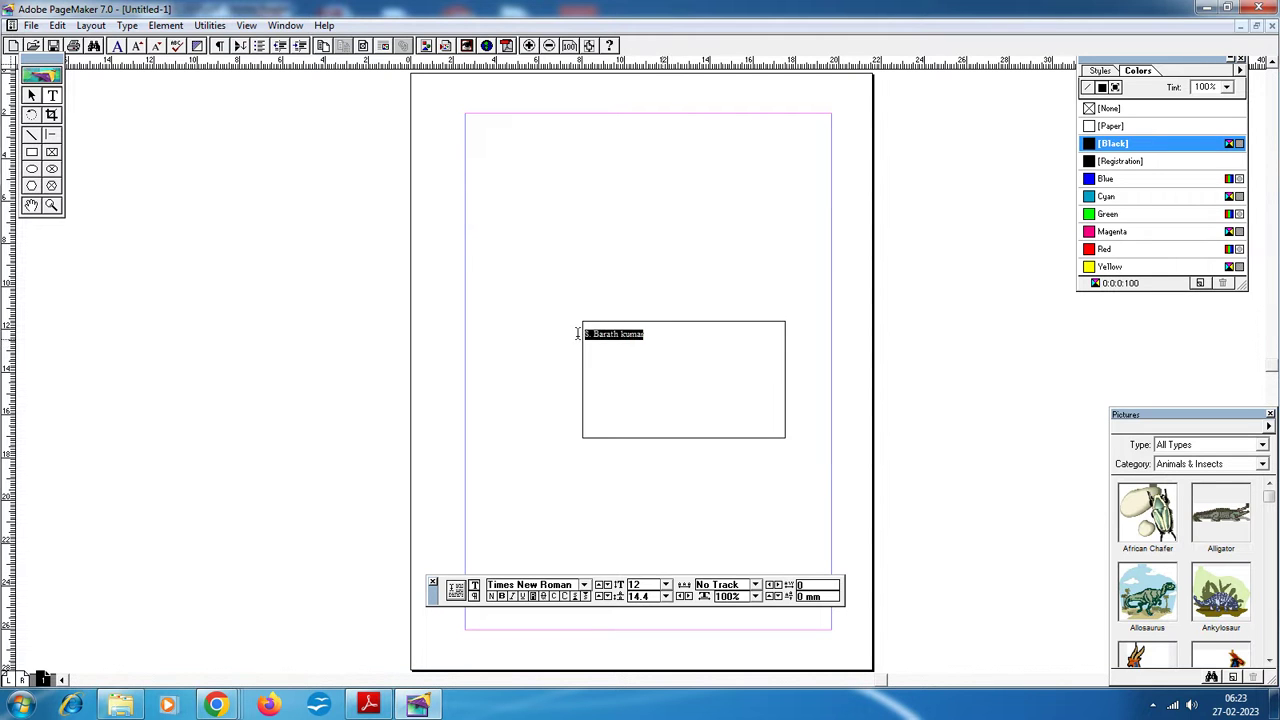
pyautogui.click(666, 588)
pyautogui.click(640, 605)
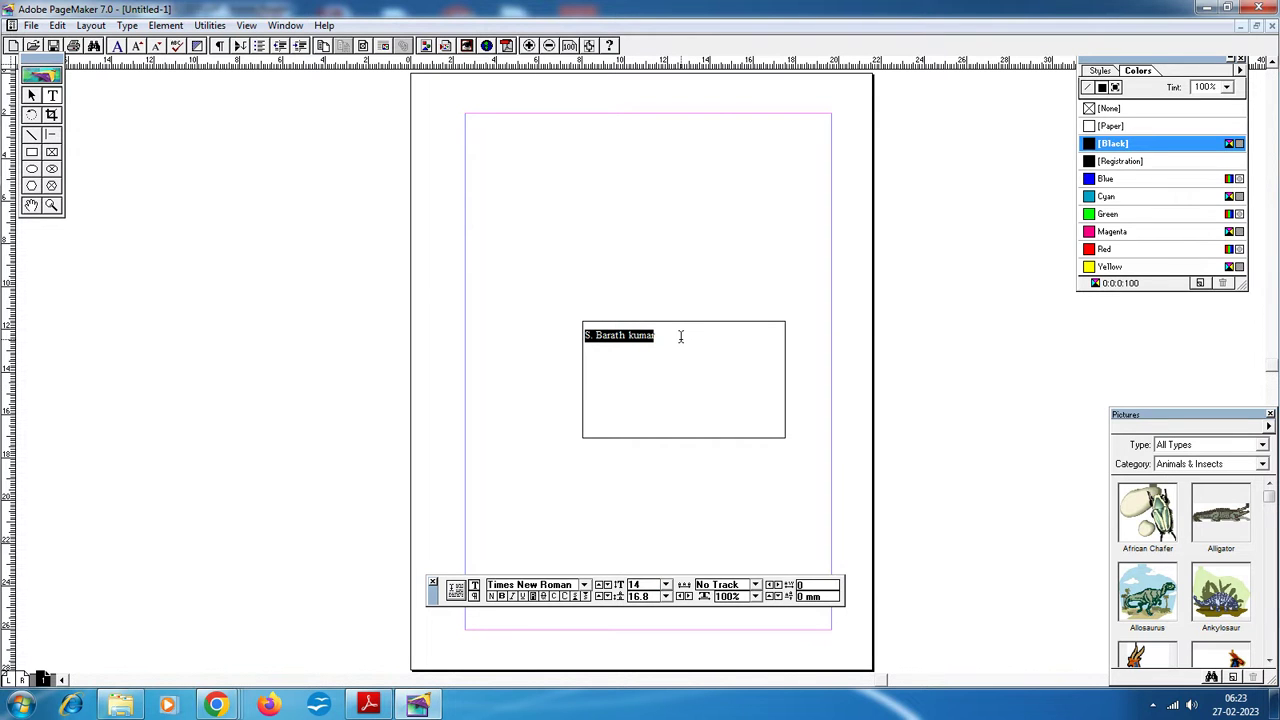
pyautogui.click(502, 596)
pyautogui.click(1126, 235)
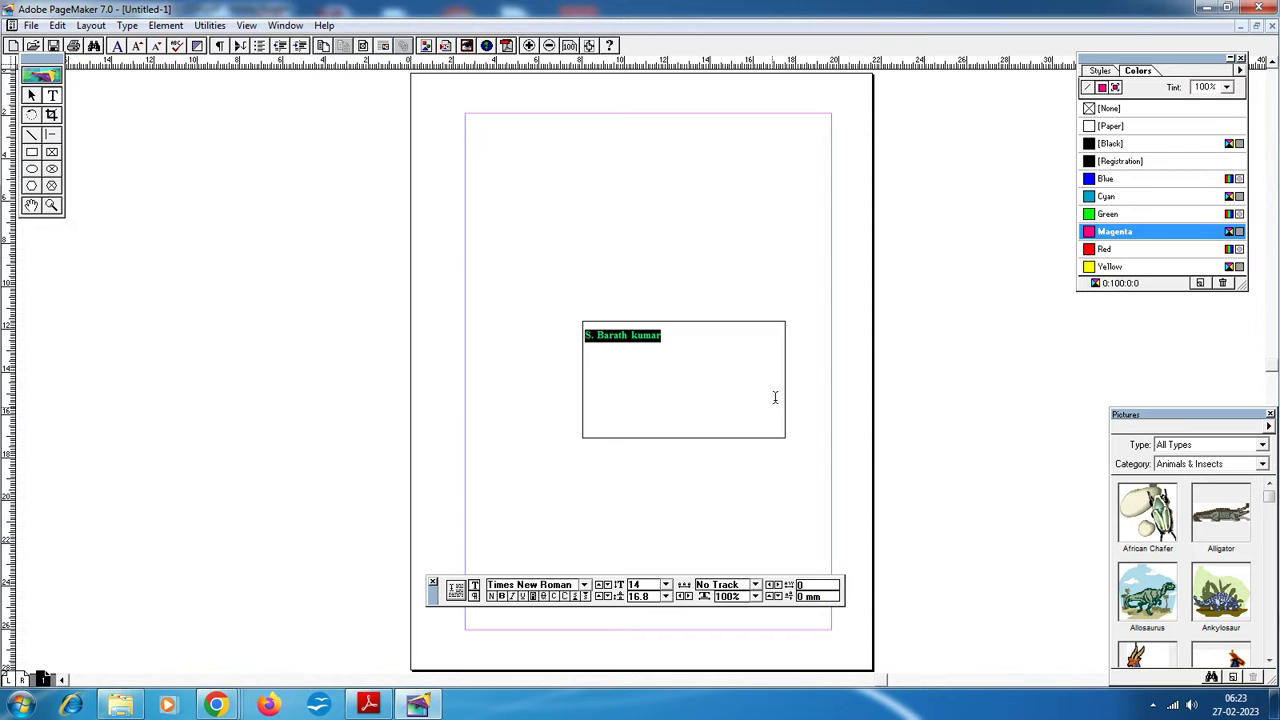
pyautogui.moveTo(368, 706)
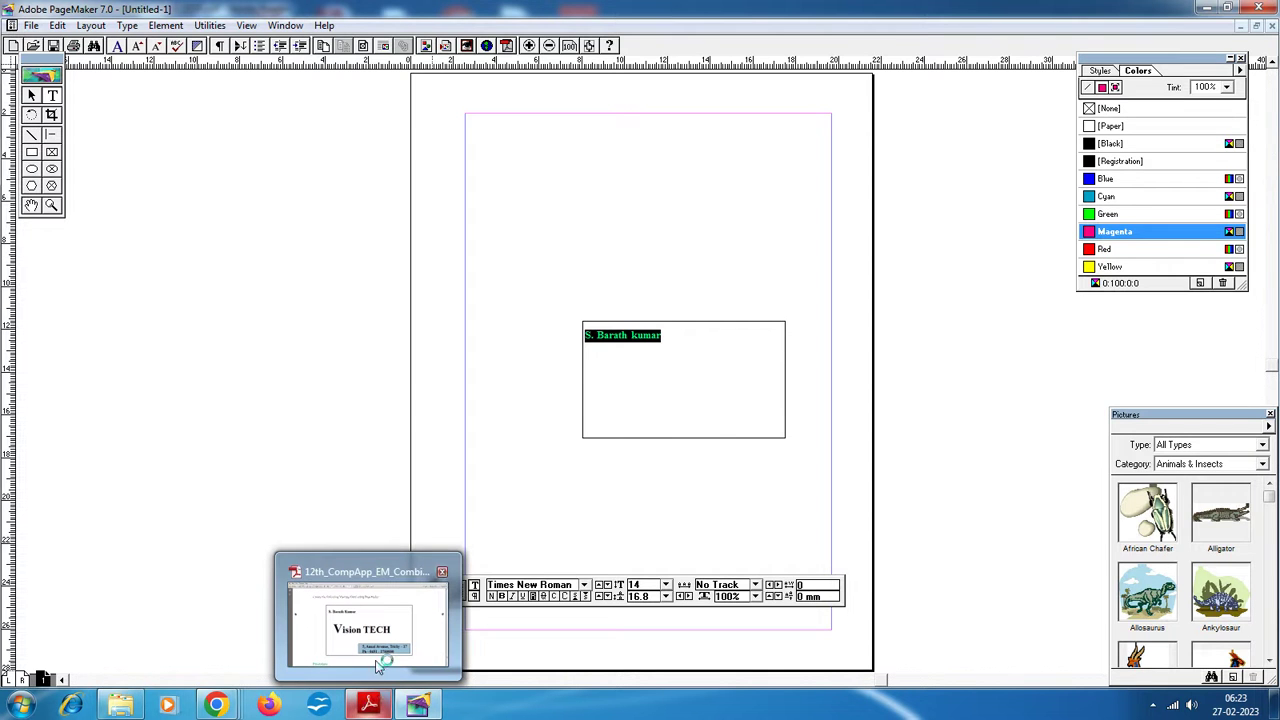
pyautogui.moveTo(383, 636)
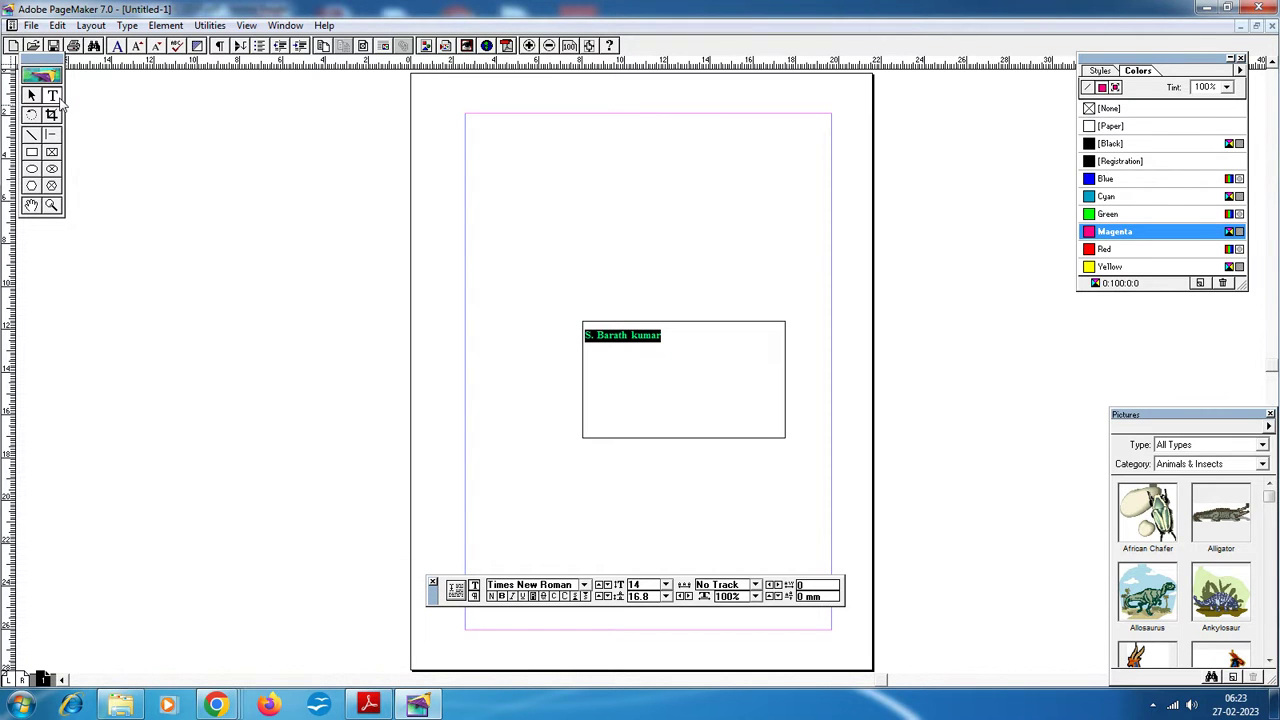
# Add a text block below the name reading 'Vision Tech' and select it
pyautogui.click(56, 98)
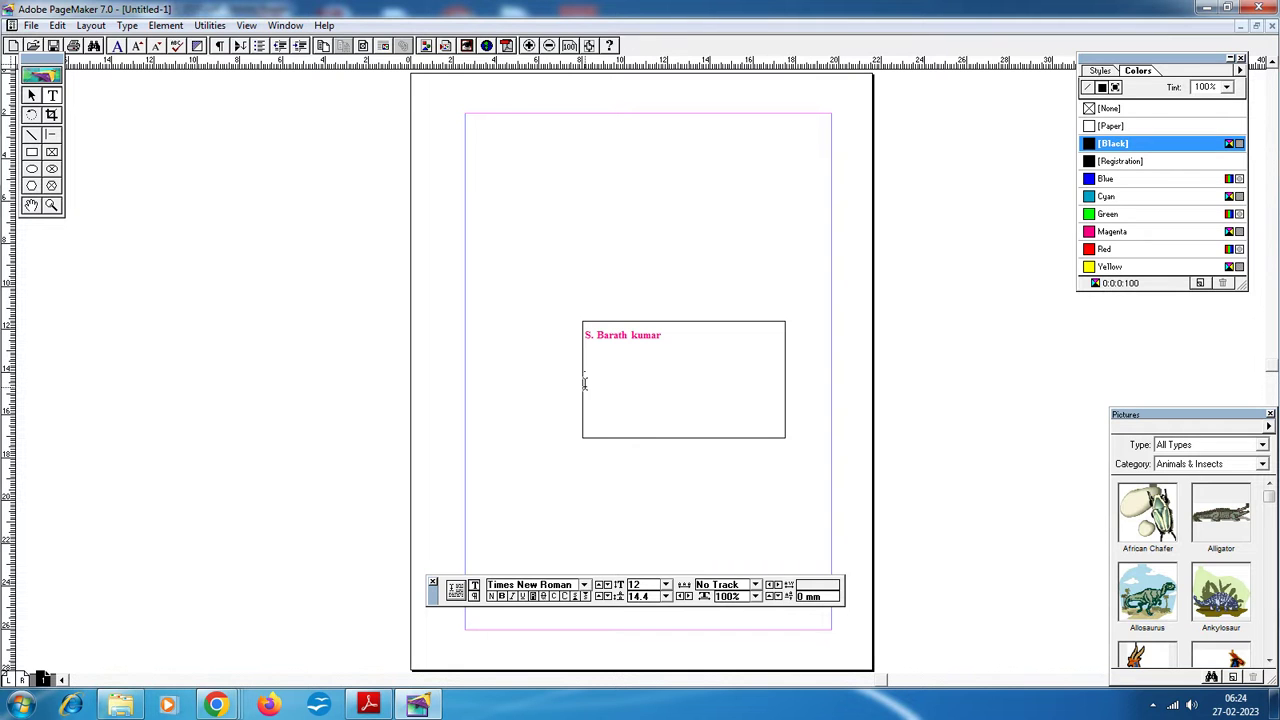
pyautogui.moveTo(585, 388); pyautogui.dragTo(782, 389)
pyautogui.write('Vision Tech')
pyautogui.moveTo(630, 376); pyautogui.dragTo(581, 374)
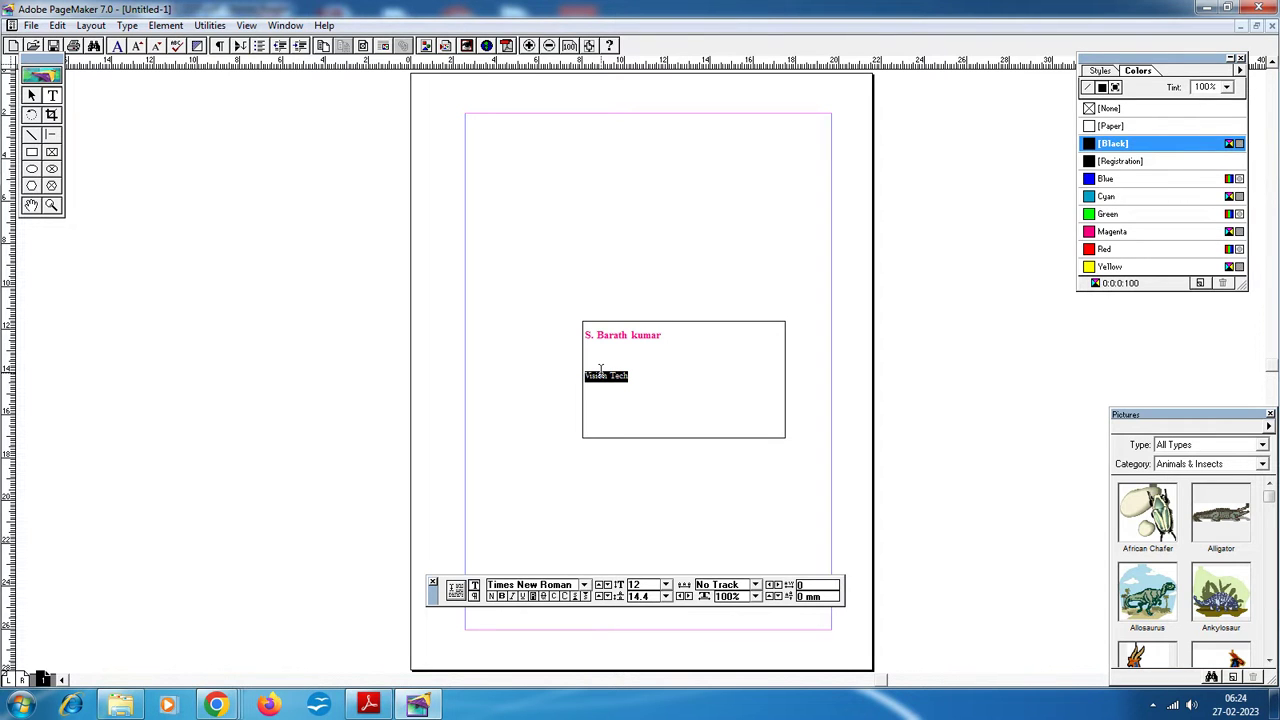
# Centre 'Vision Tech' and set it to 18 pt
pyautogui.hotkey('ctrl', 'shift', 'c')
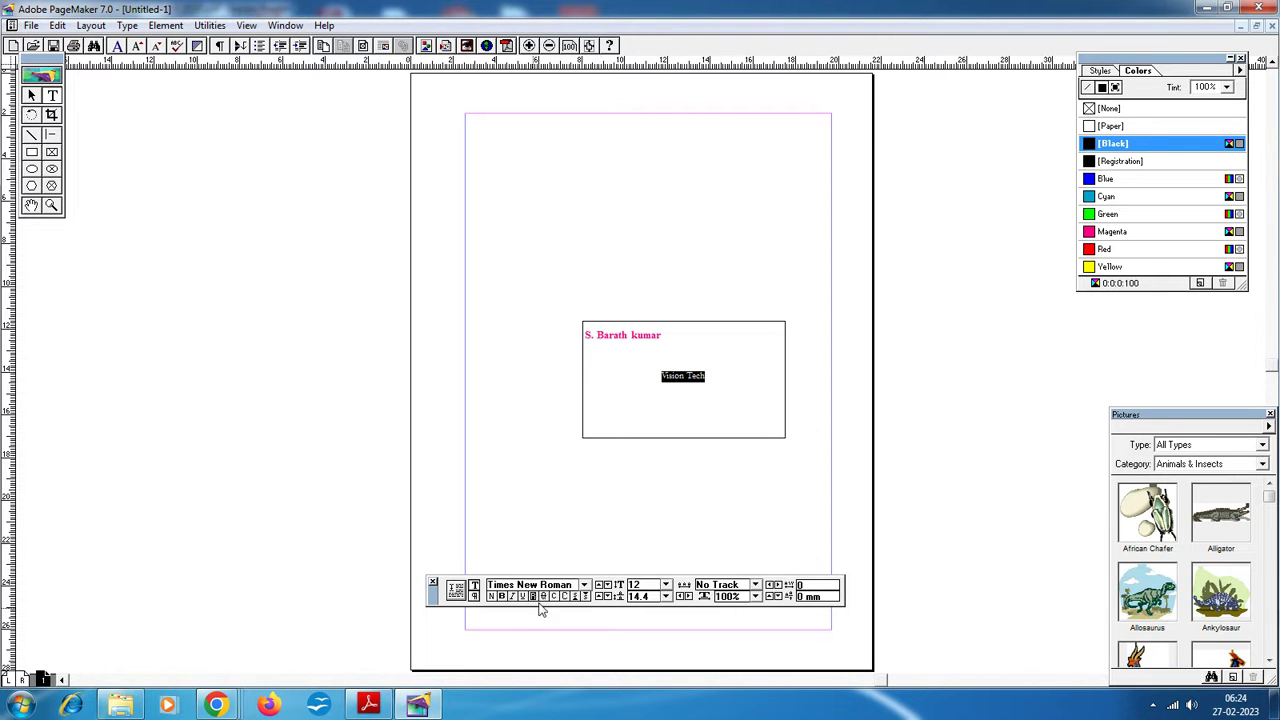
pyautogui.click(667, 588)
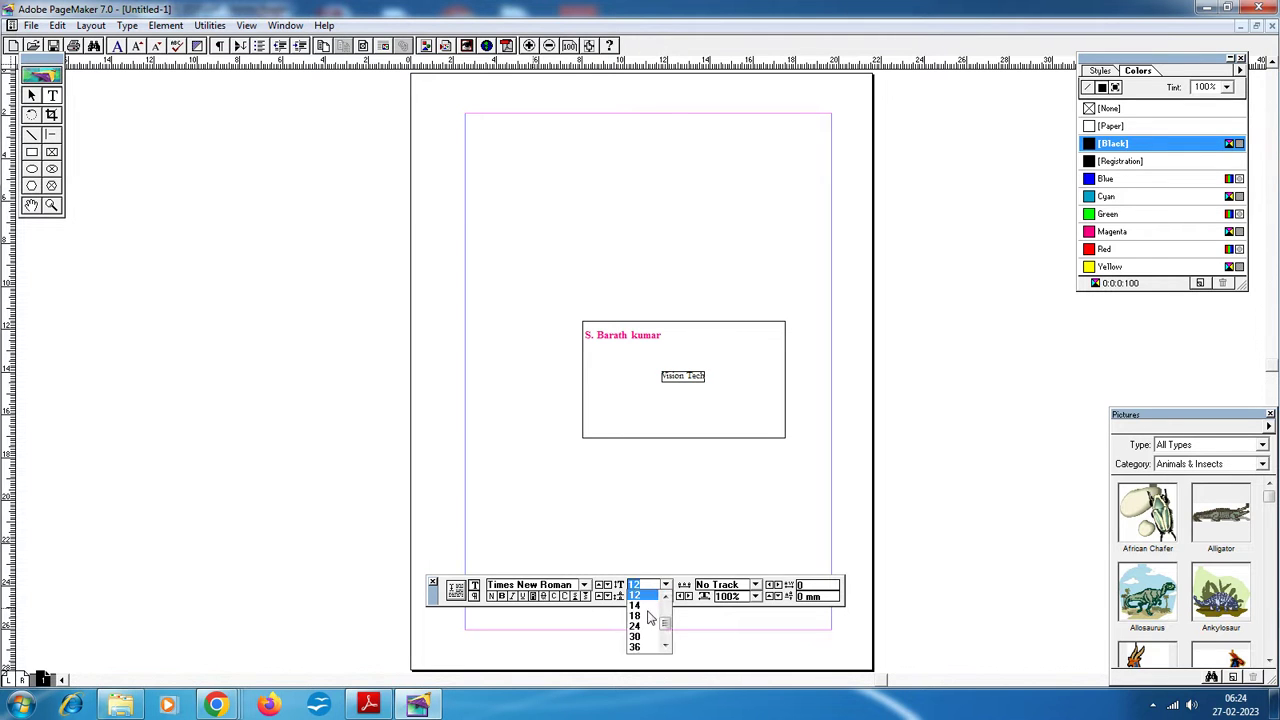
pyautogui.click(644, 613)
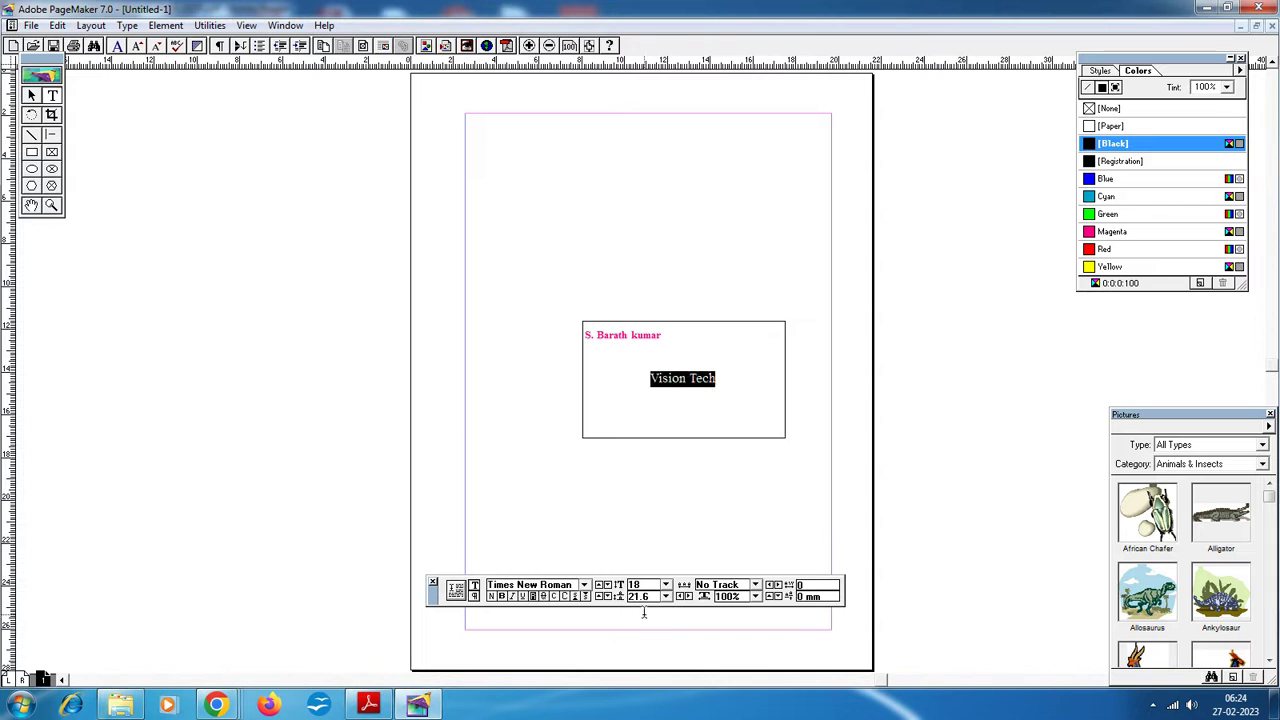
# Enlarge the initial V to 25 pt, then reselect the whole 'Vision Tech' line
pyautogui.click(659, 378)
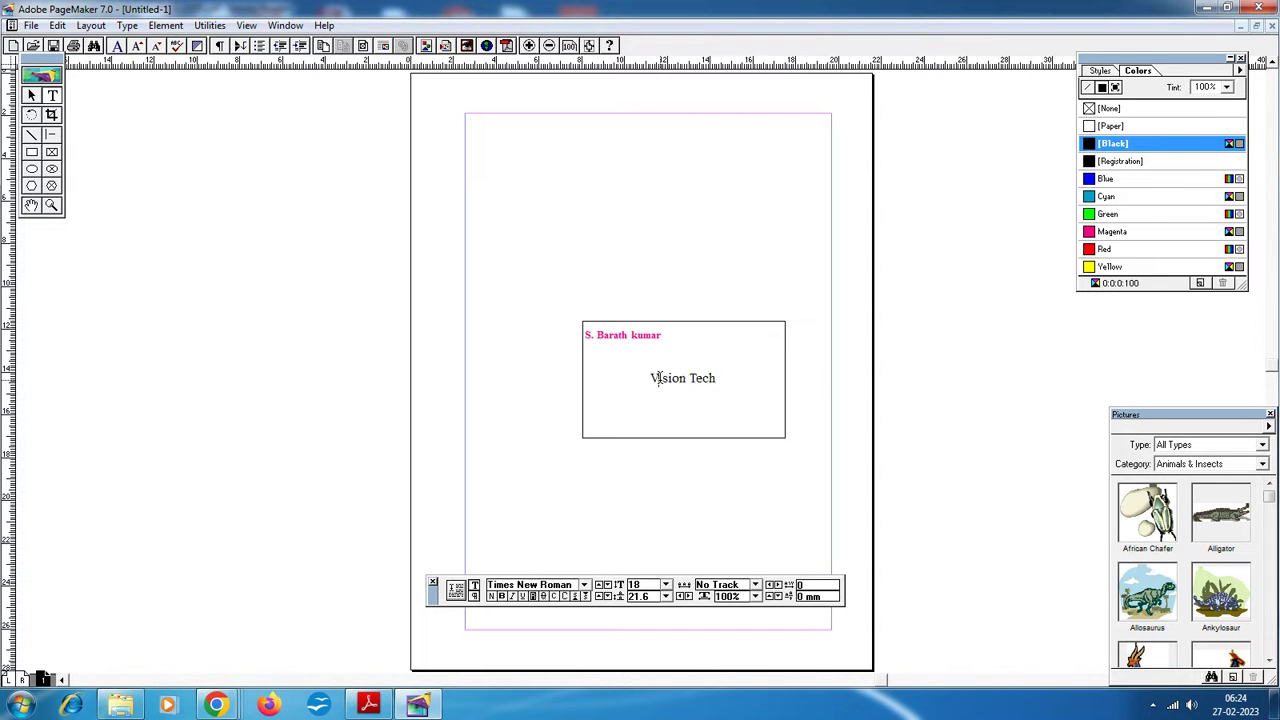
pyautogui.moveTo(659, 378); pyautogui.dragTo(650, 378)
pyautogui.click(651, 586)
pyautogui.doubleClick(652, 588)
pyautogui.write('22')
pyautogui.press('Return')
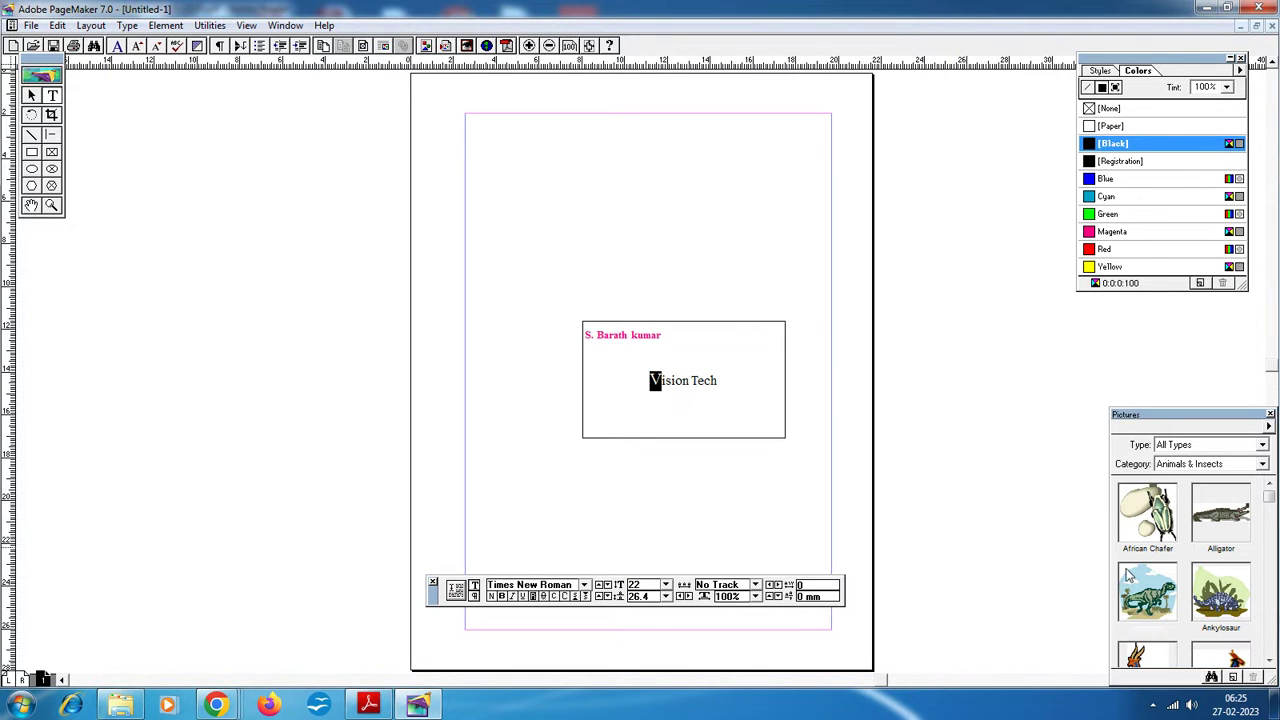
pyautogui.doubleClick(640, 585)
pyautogui.write('25')
pyautogui.press('Return')
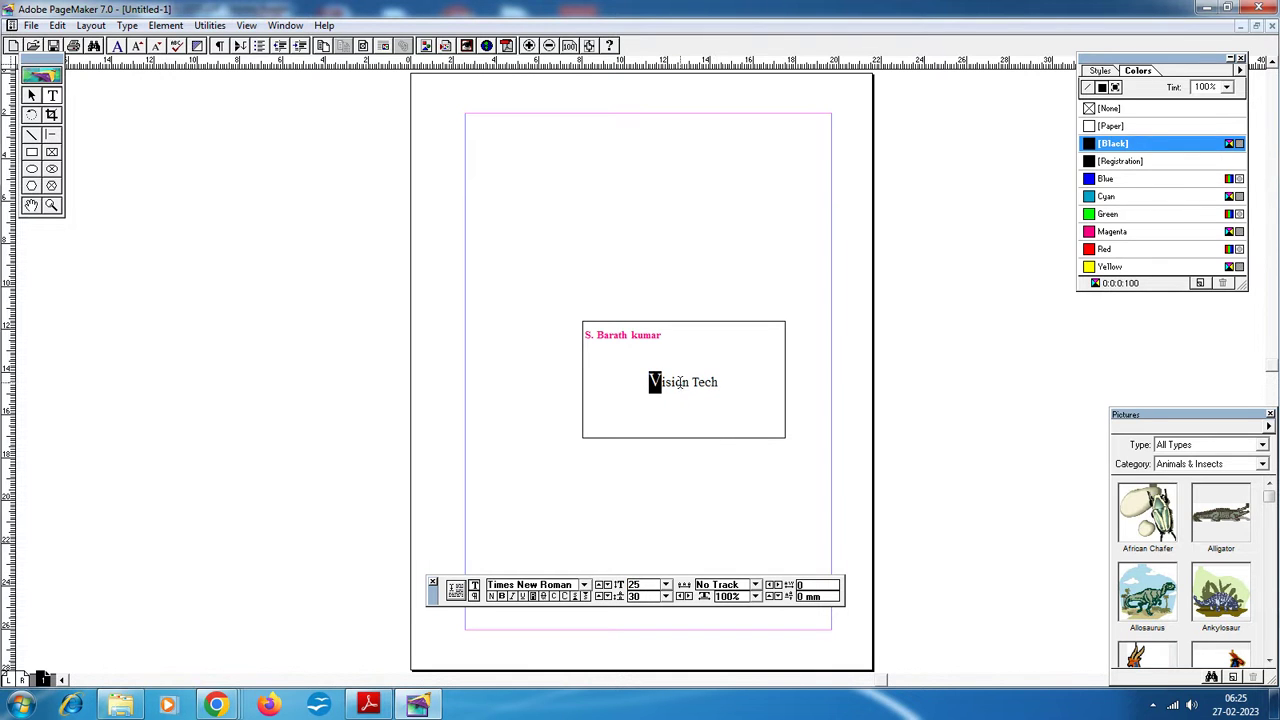
pyautogui.click(683, 381)
pyautogui.moveTo(649, 381); pyautogui.dragTo(720, 381)
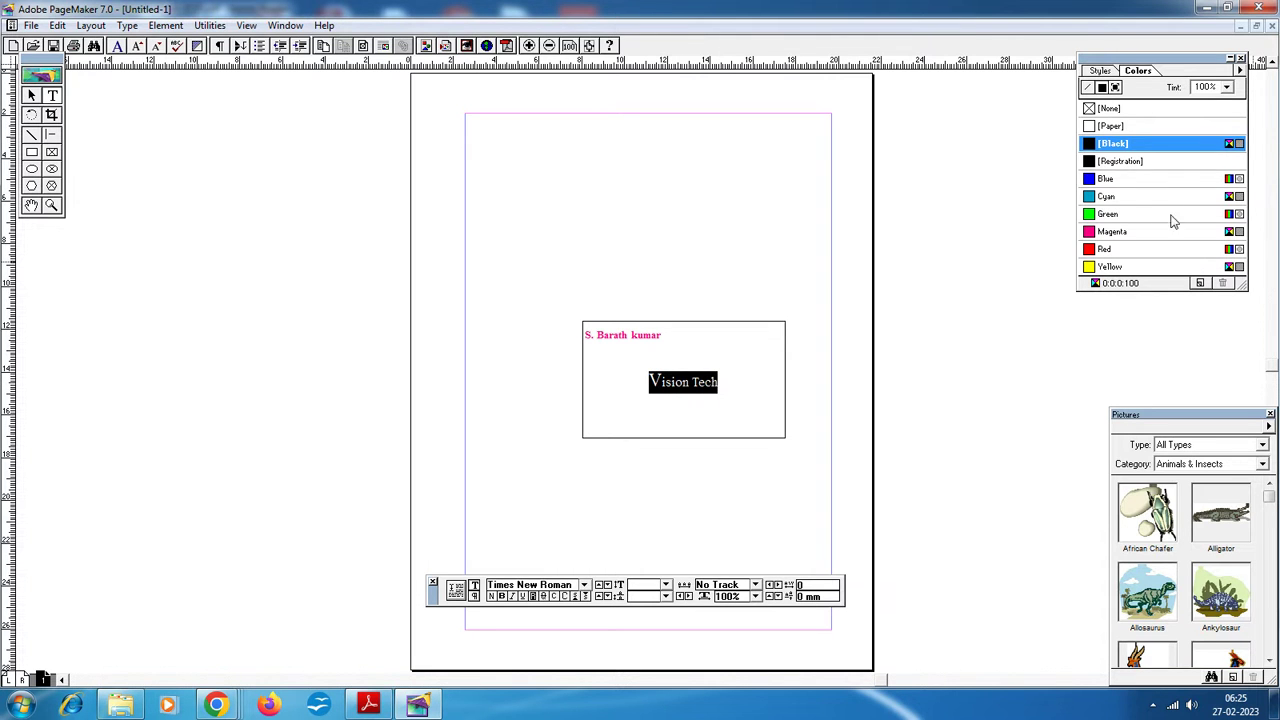
# Make 'Vision Tech' blue and bold
pyautogui.click(1124, 184)
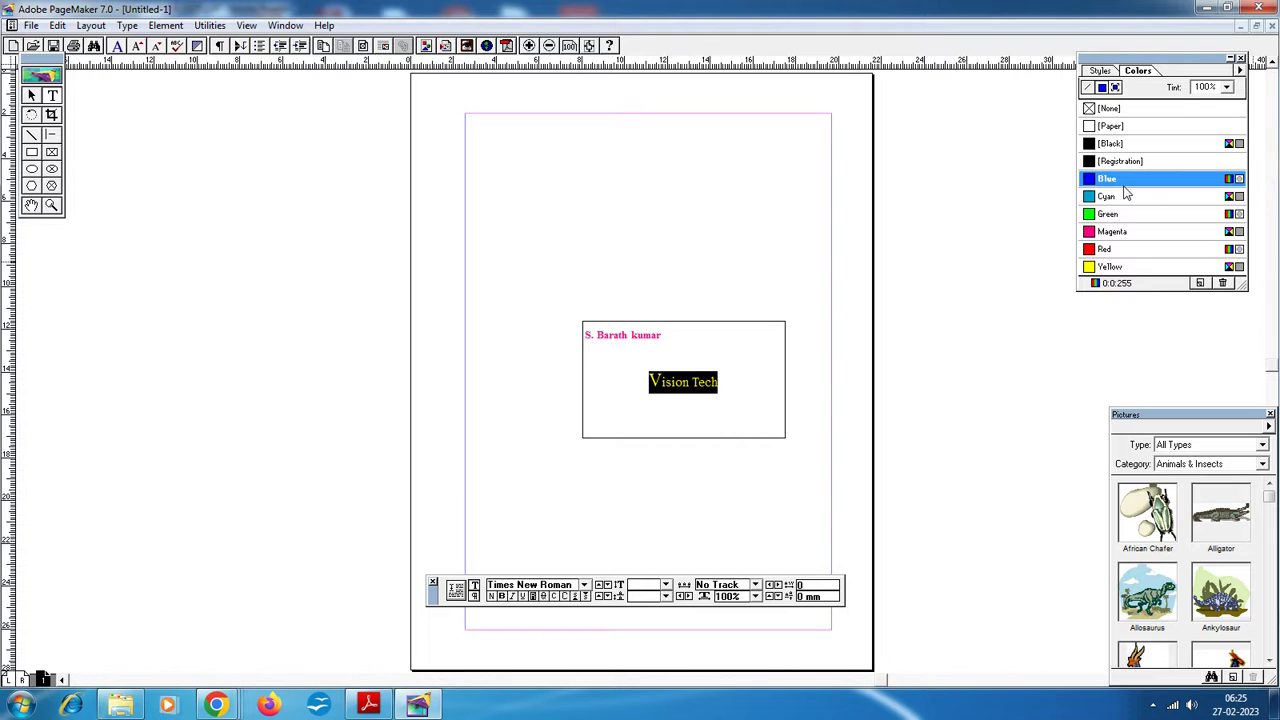
pyautogui.click(505, 597)
pyautogui.click(66, 110)
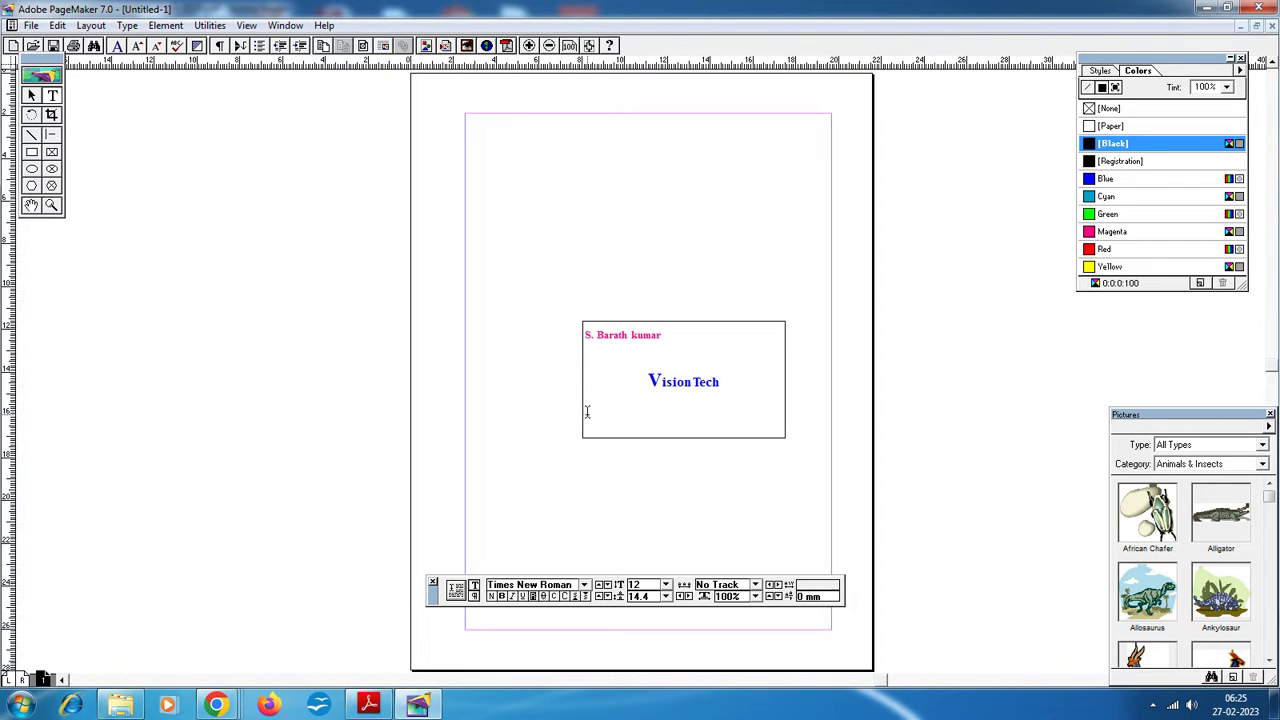
pyautogui.moveTo(587, 414); pyautogui.dragTo(779, 429)
# Type the street address and phone number in a new text block below 'Vision Tech'
pyautogui.moveTo(586, 407); pyautogui.dragTo(781, 432)
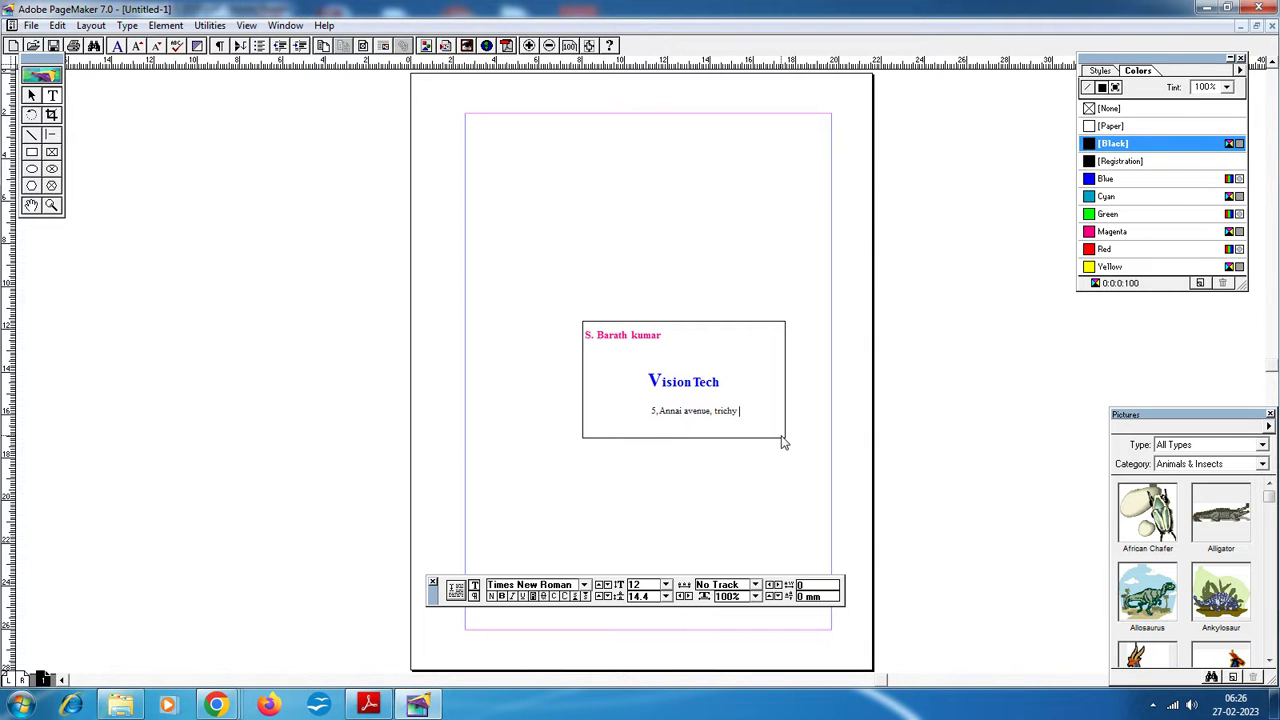
pyautogui.write('    ph: ')
# Trim leading spaces so the address and phone lines sit at the right, then select them
pyautogui.click(641, 420)
pyautogui.press('Up')
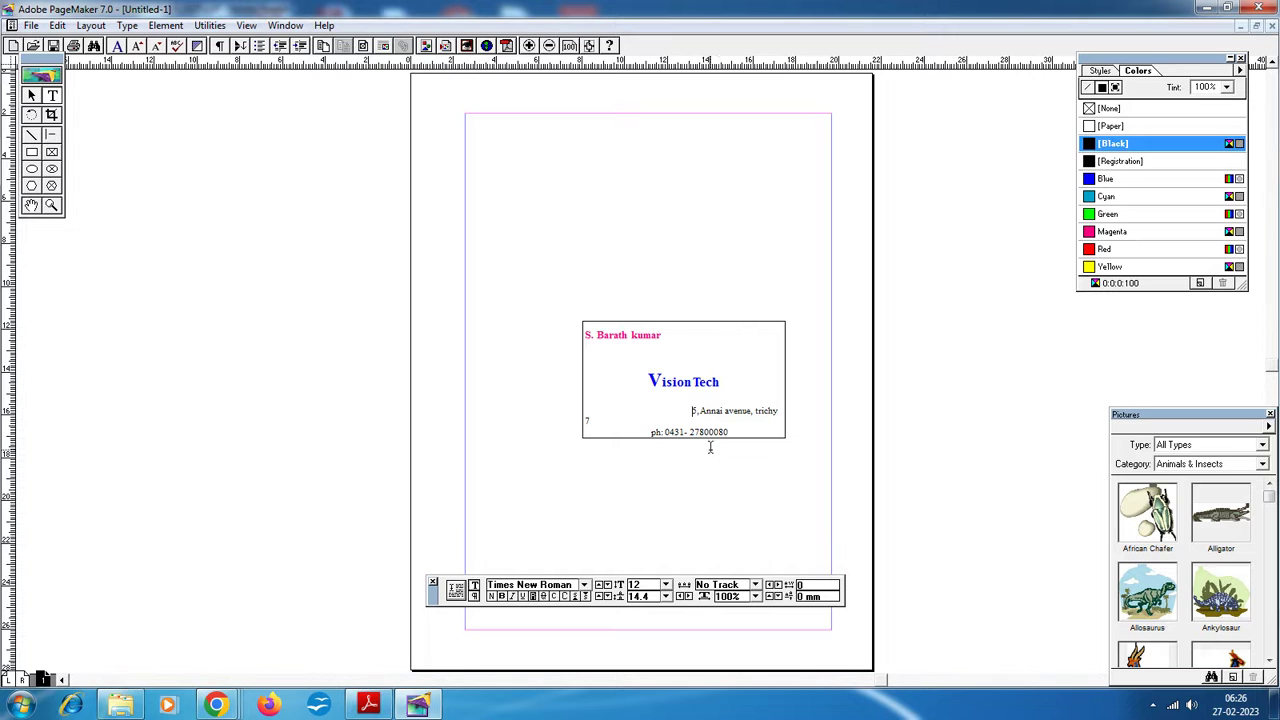
pyautogui.press('BackSpace')
pyautogui.press('BackSpace')
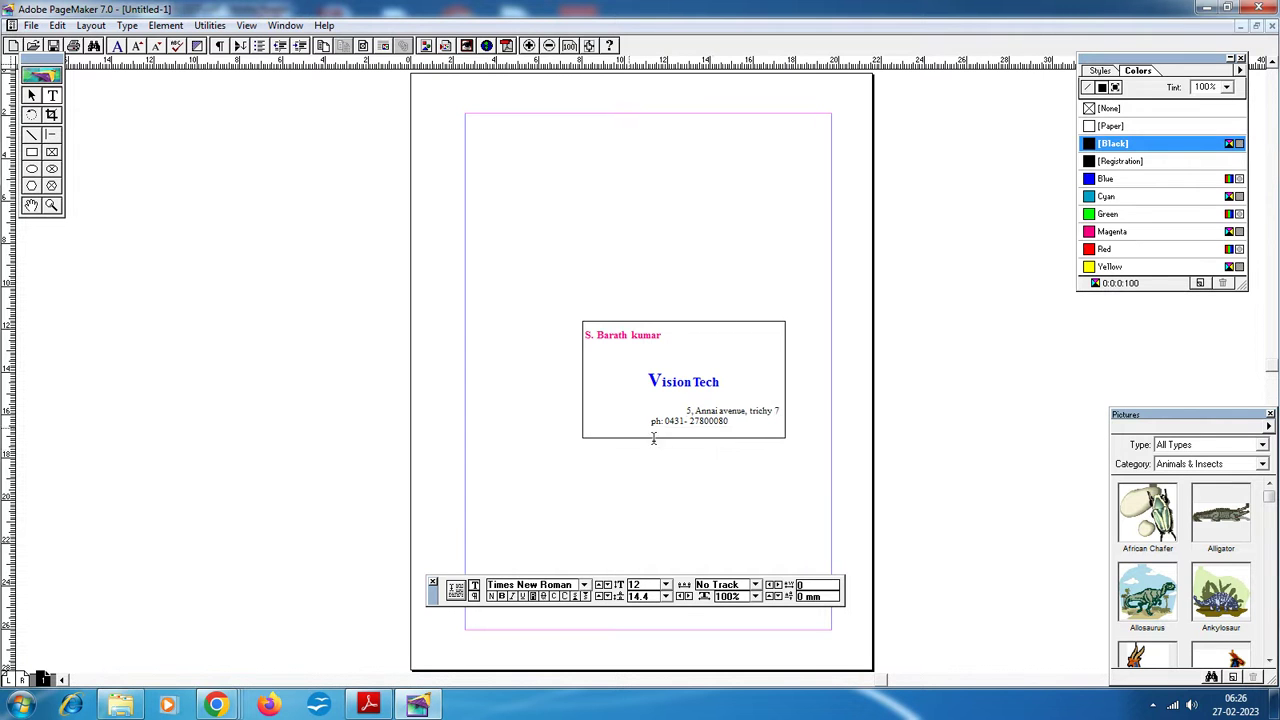
pyautogui.click(653, 420)
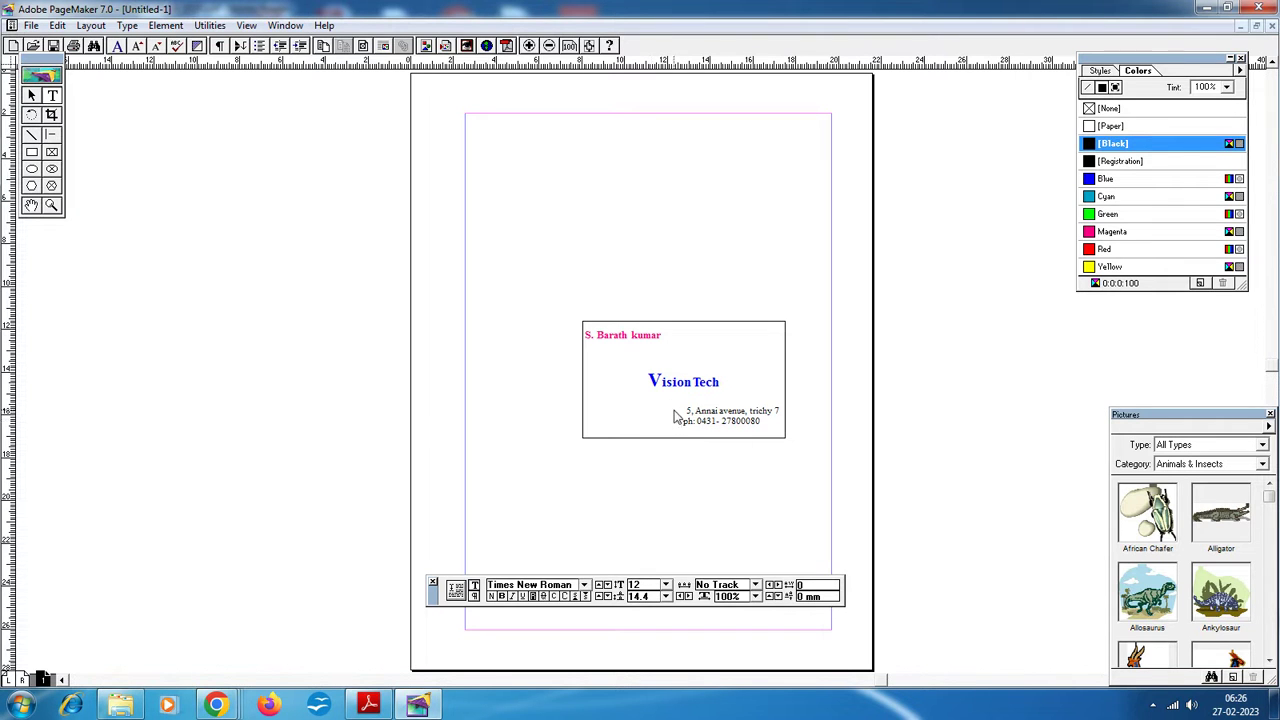
pyautogui.press('BackSpace')
pyautogui.press('BackSpace')
pyautogui.moveTo(682, 411); pyautogui.dragTo(768, 420)
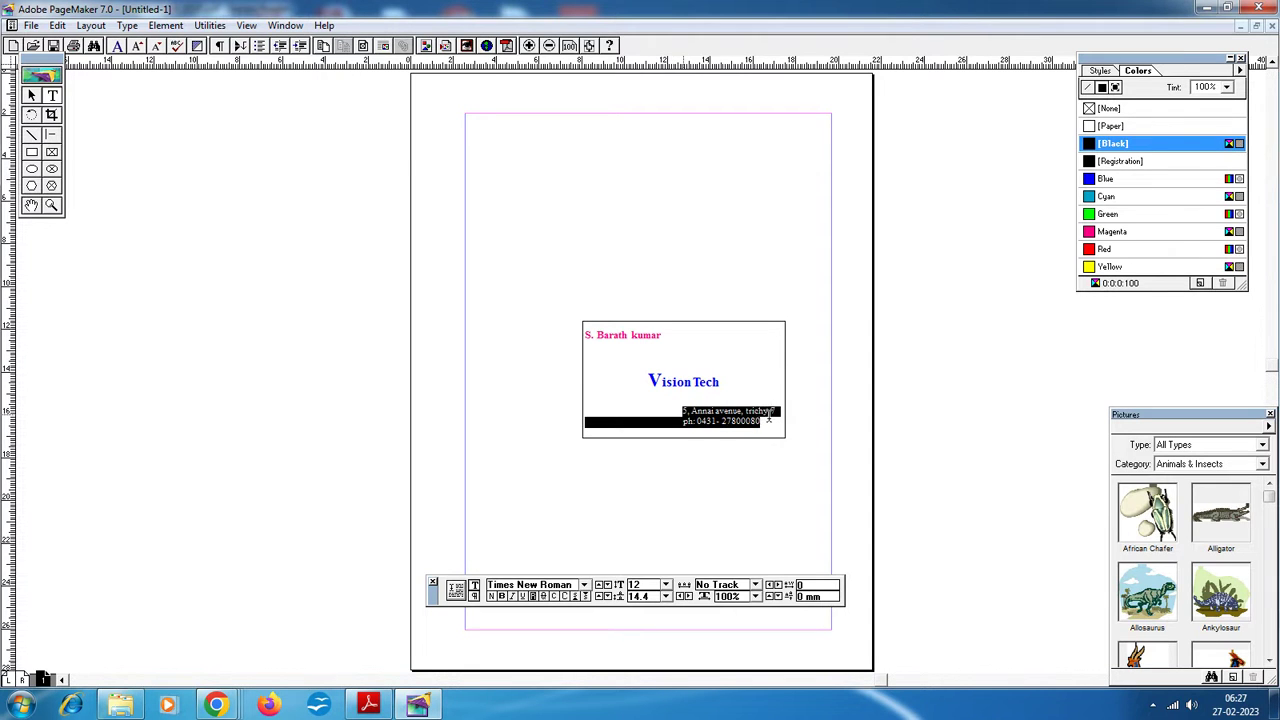